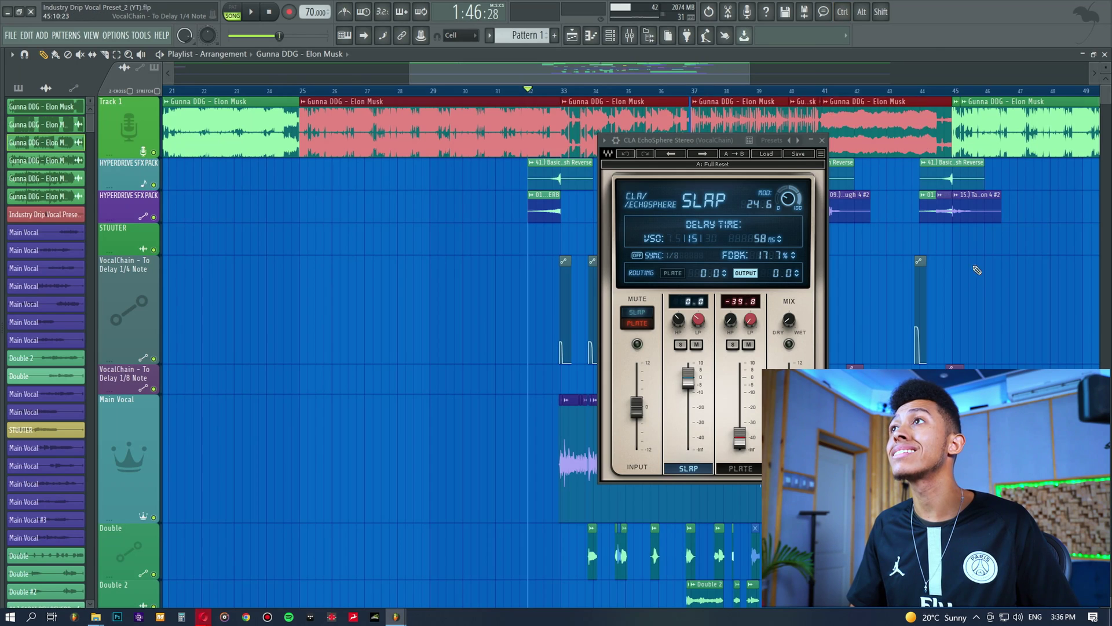
Deselect the Gunna DDG - Elon Musk beat clips and move the CLA EchoSphere window away from the vocal tracks.
left_click(974, 282)
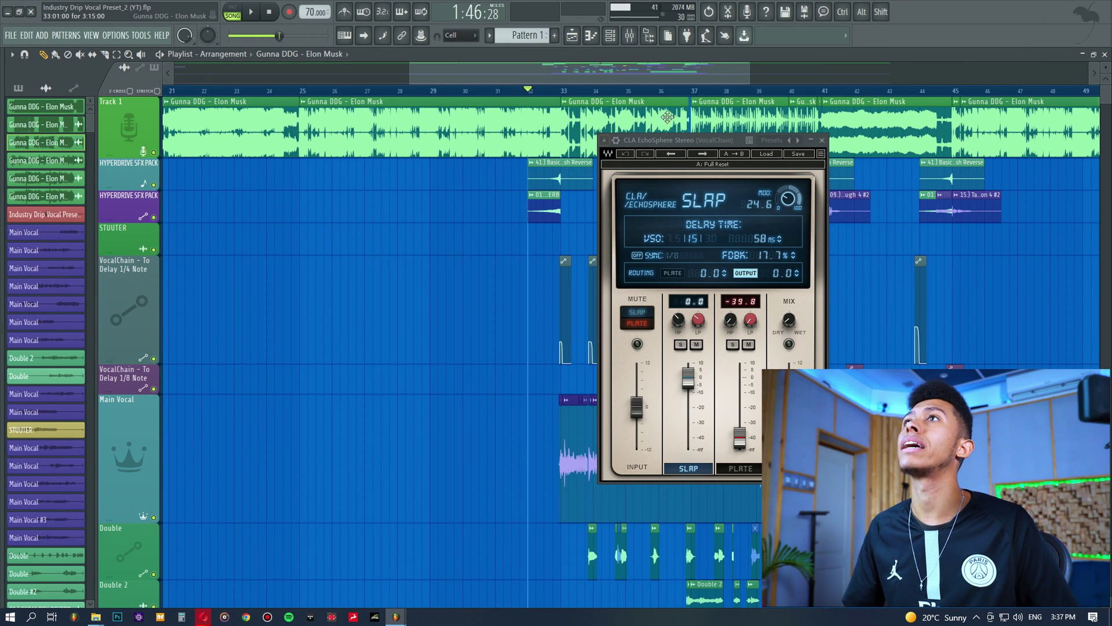
left_click_drag(695, 140, 807, 140)
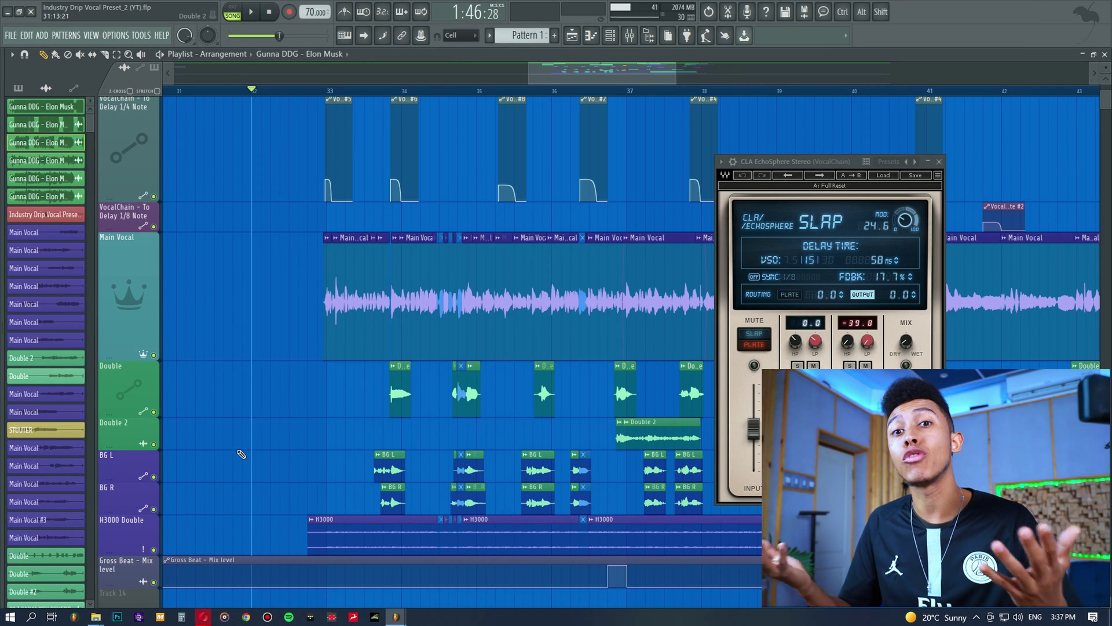
Position the playhead around bar 33 in the arrangement and audition the layered vocals.
scroll(272, 400, "down", 1)
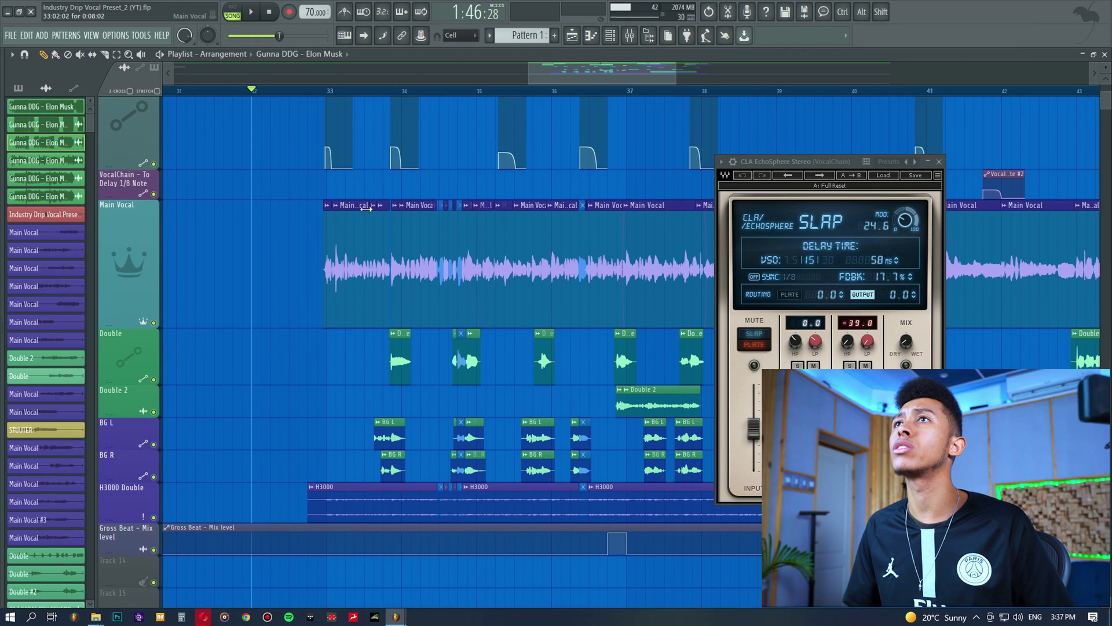
left_click(383, 91)
scroll(371, 111, "up", 4)
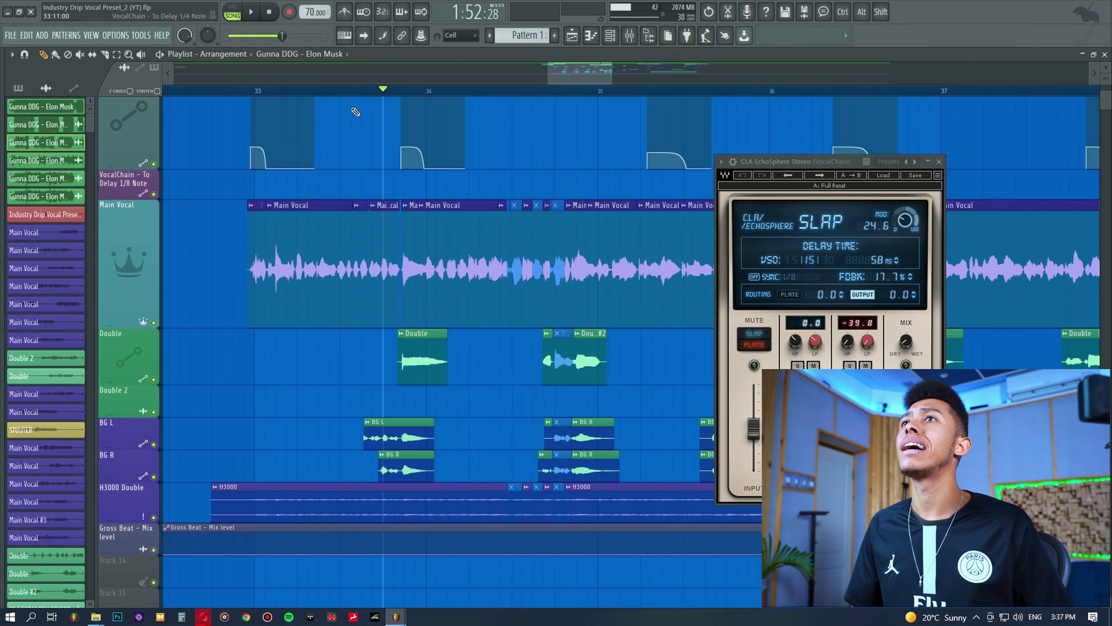
left_click(336, 92)
left_click_drag(359, 384, 456, 461, "ctrl")
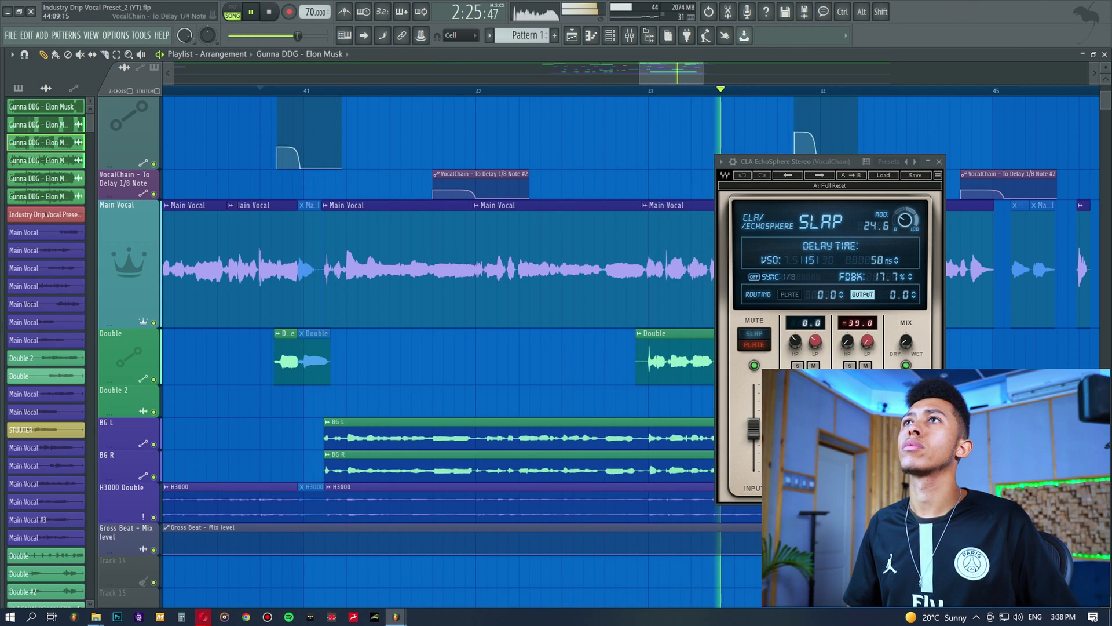
key("space")
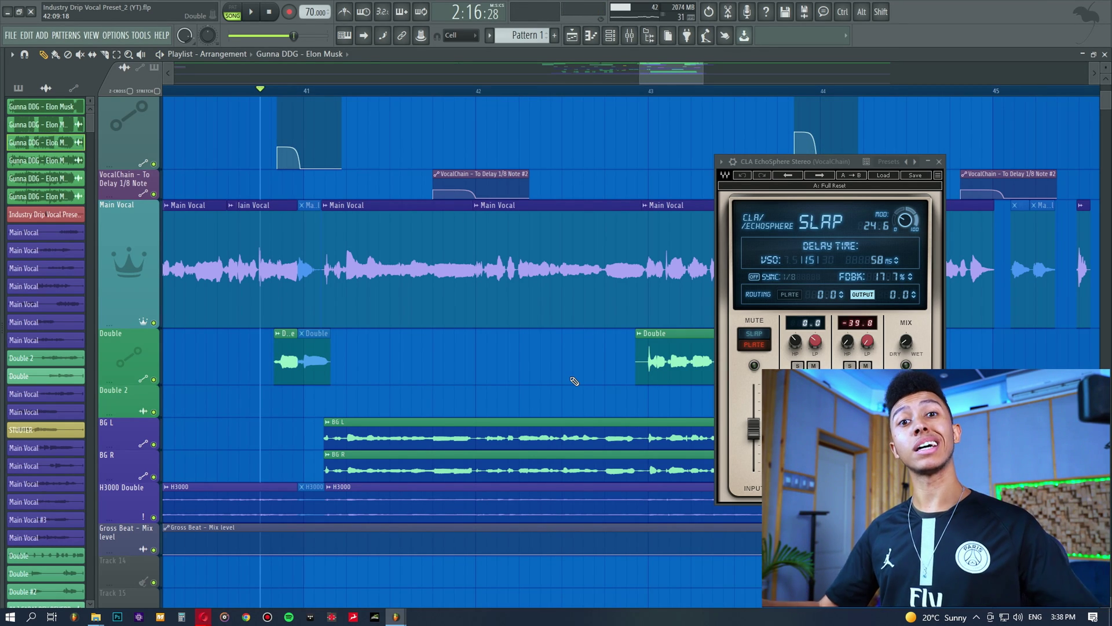
Select the Double track's clips and inspect the BG L and neighbouring BG R channels in the mixer.
left_click(128, 349, "ctrl")
left_click(265, 405)
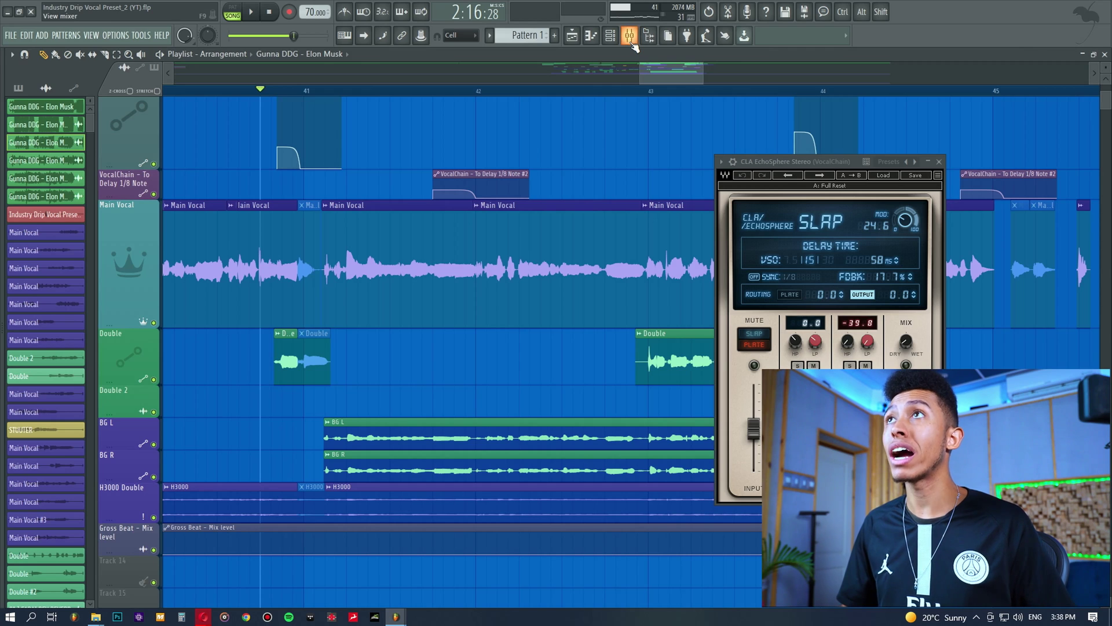
left_click(630, 35)
left_click(395, 193)
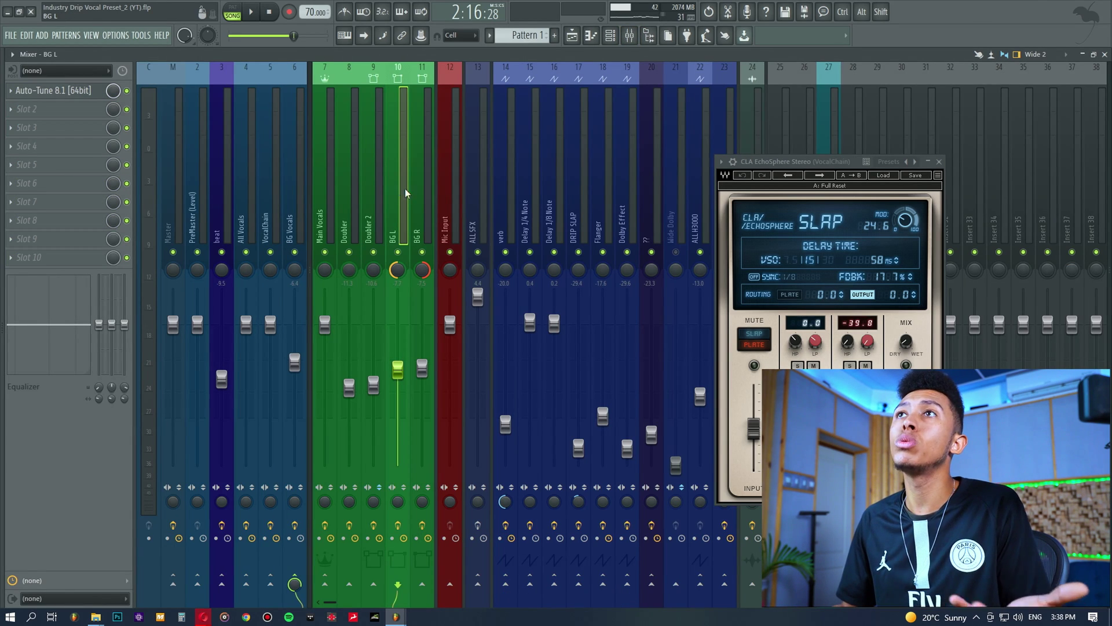
left_click(413, 194)
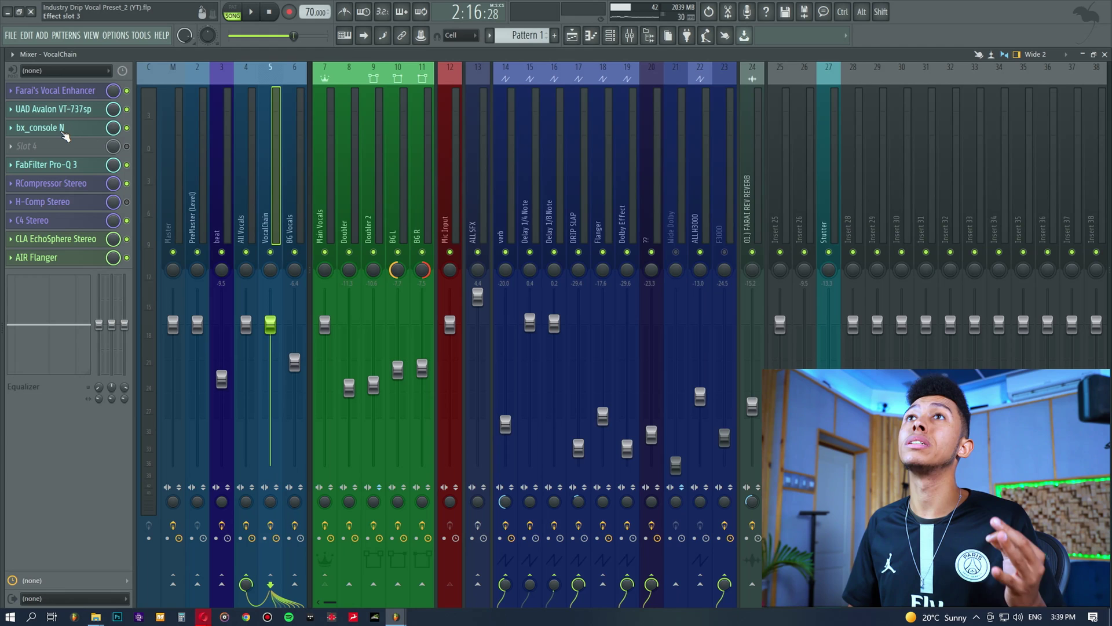
Open bx_console N from the VocalChain effects and position its window so its controls can be examined.
left_click(60, 128)
left_click_drag(586, 99, 621, 116)
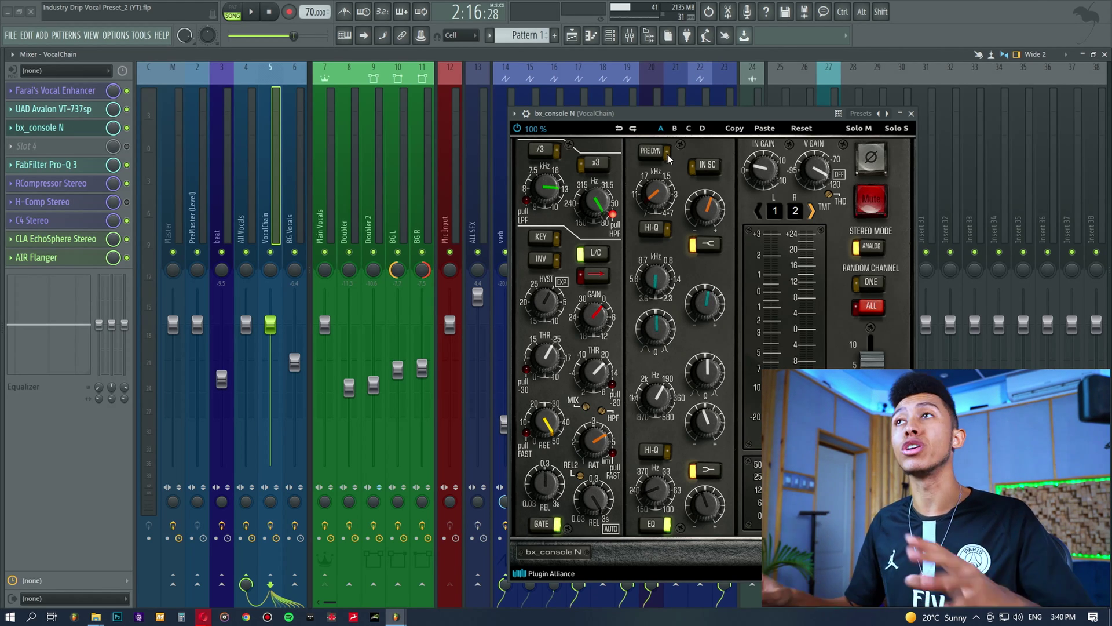
left_click_drag(718, 113, 712, 86)
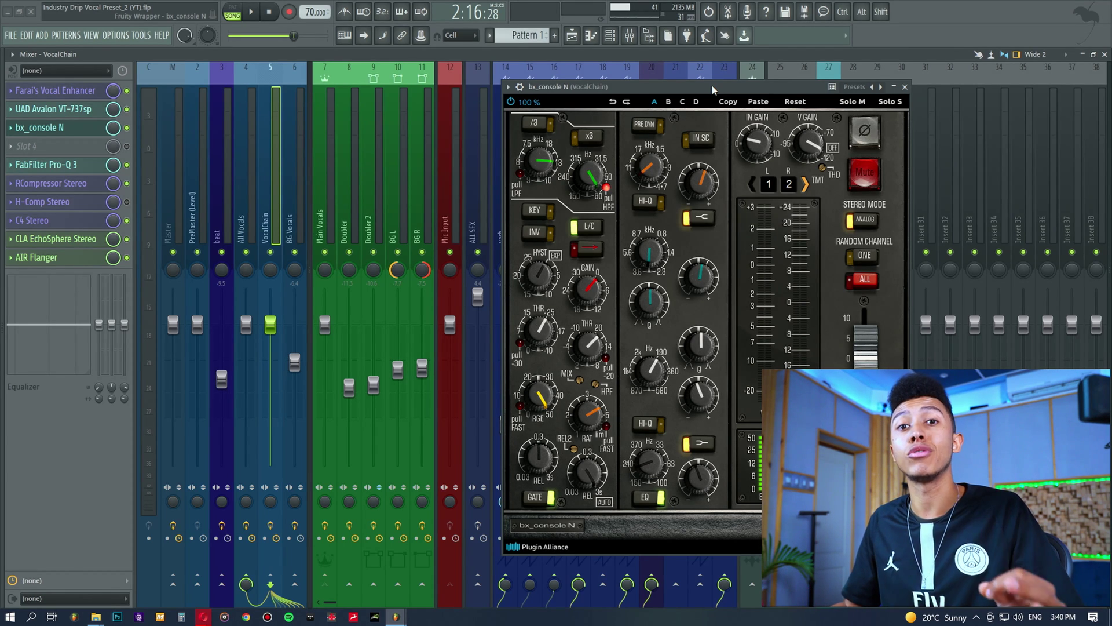
left_click_drag(712, 85, 697, 75)
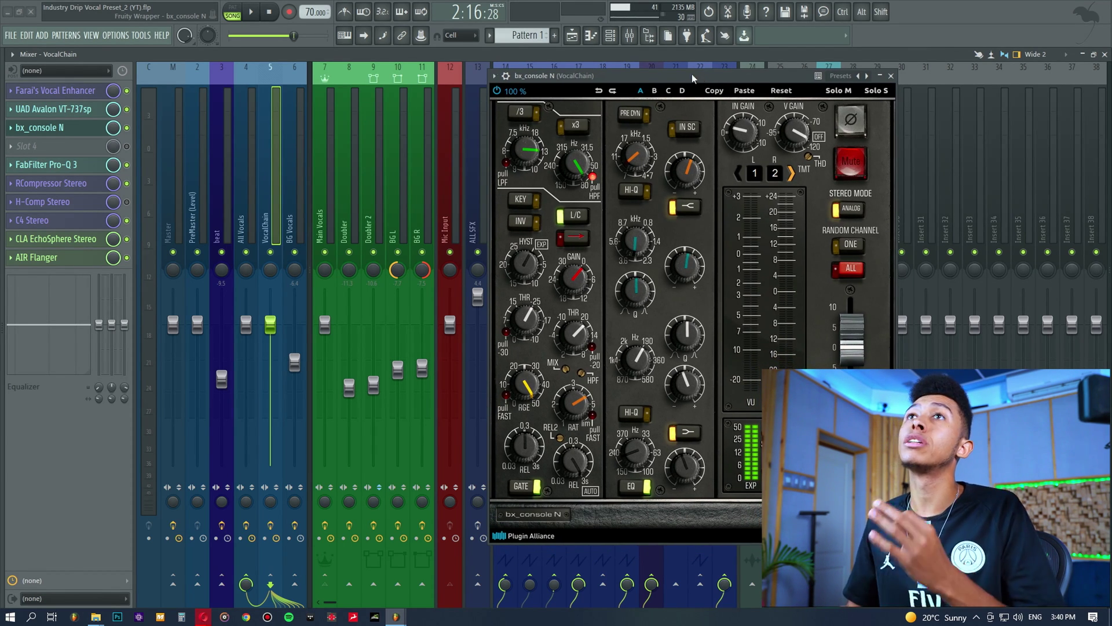
Examine the UAD Avalon VT-737sp alongside bx_console N on VocalChain, and close both plugin windows.
left_click(53, 109)
left_click_drag(578, 159, 553, 150)
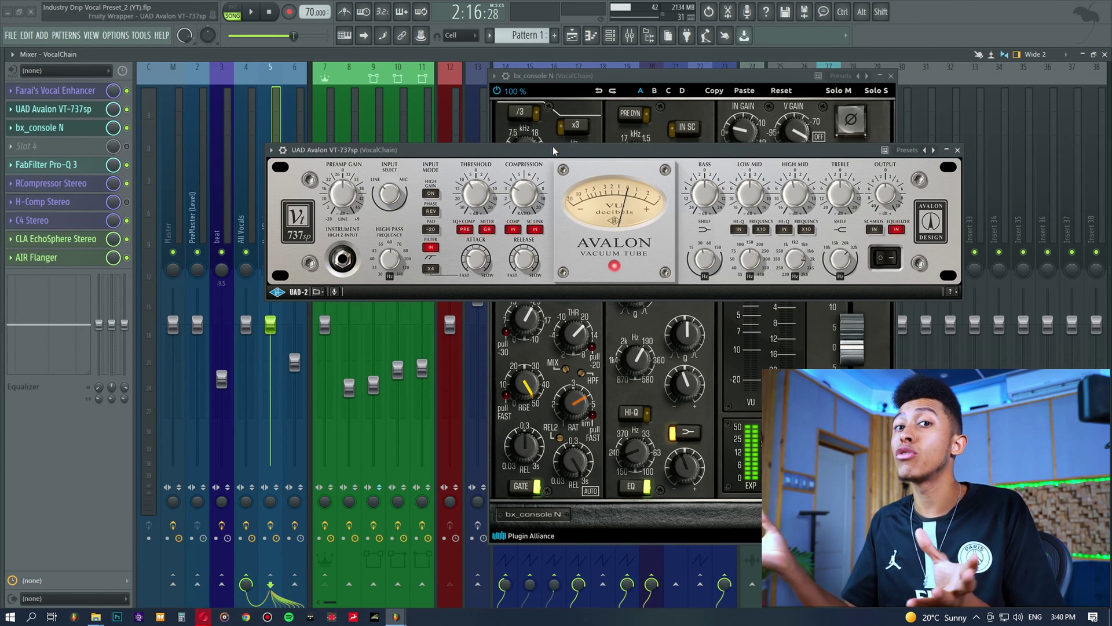
left_click(87, 126)
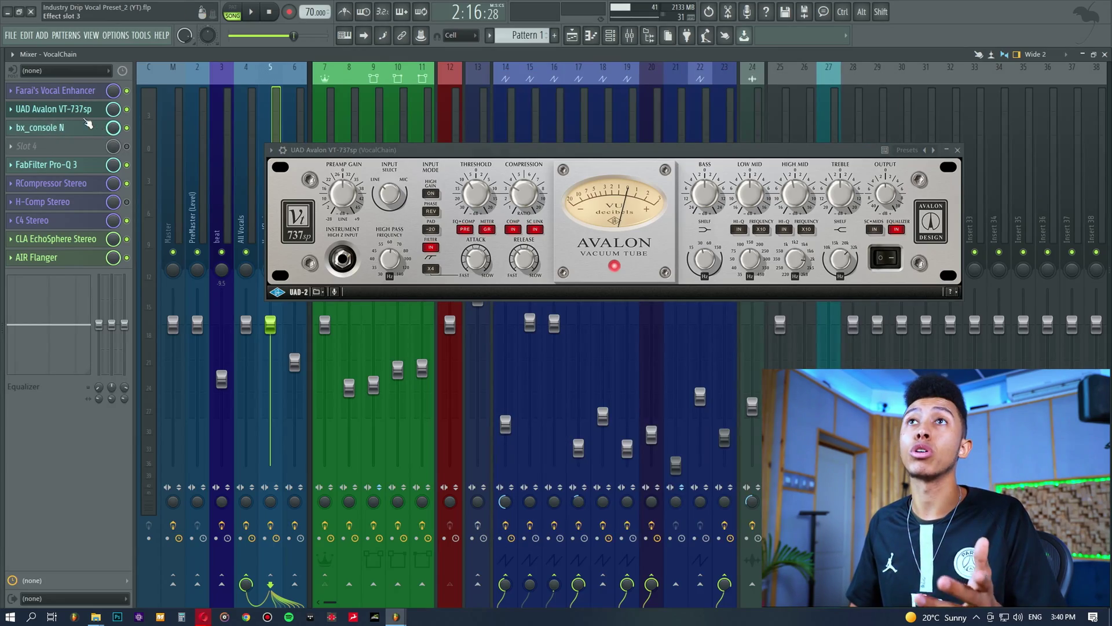
left_click(81, 109)
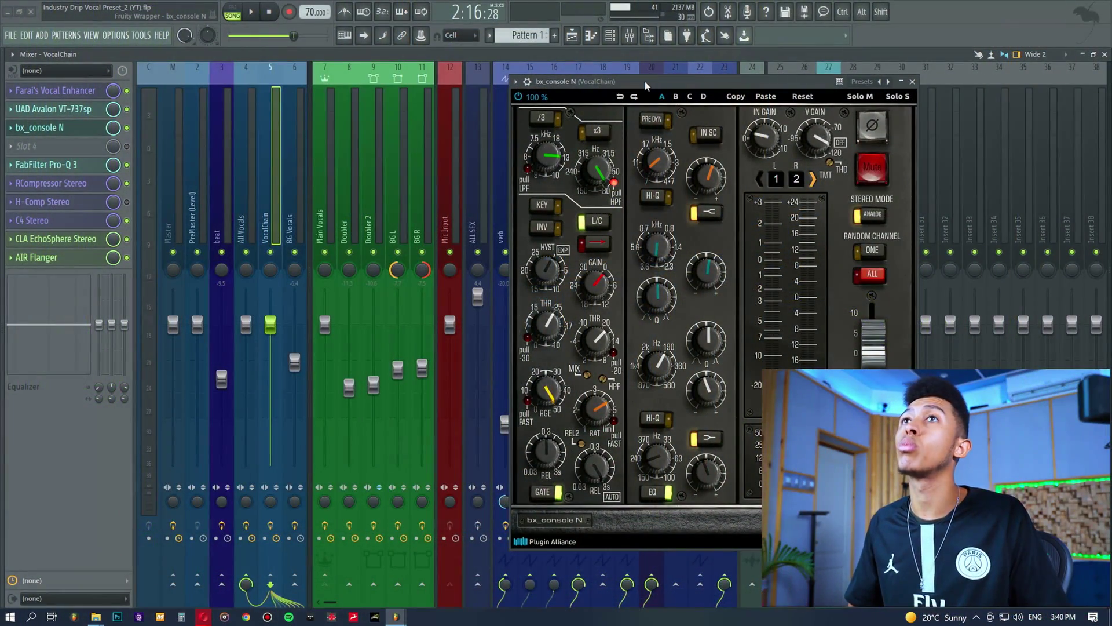
left_click(41, 128)
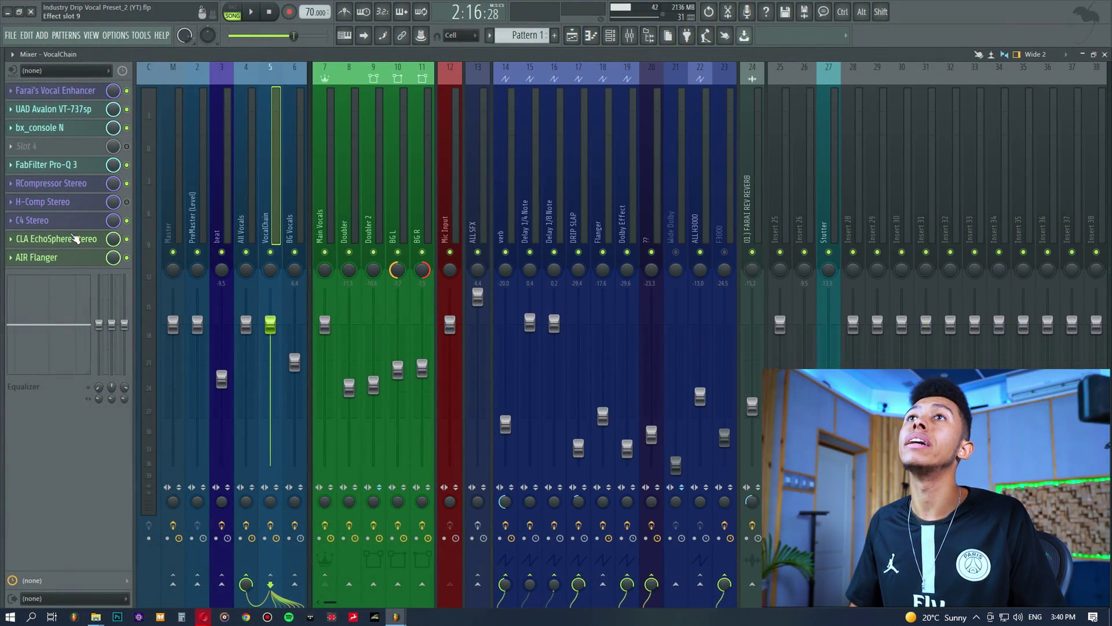
Open CLA EchoSphere Stereo and AIR Flanger from VocalChain and arrange their windows side by side.
left_click(74, 238)
left_click(36, 258)
left_click_drag(651, 380, 555, 195)
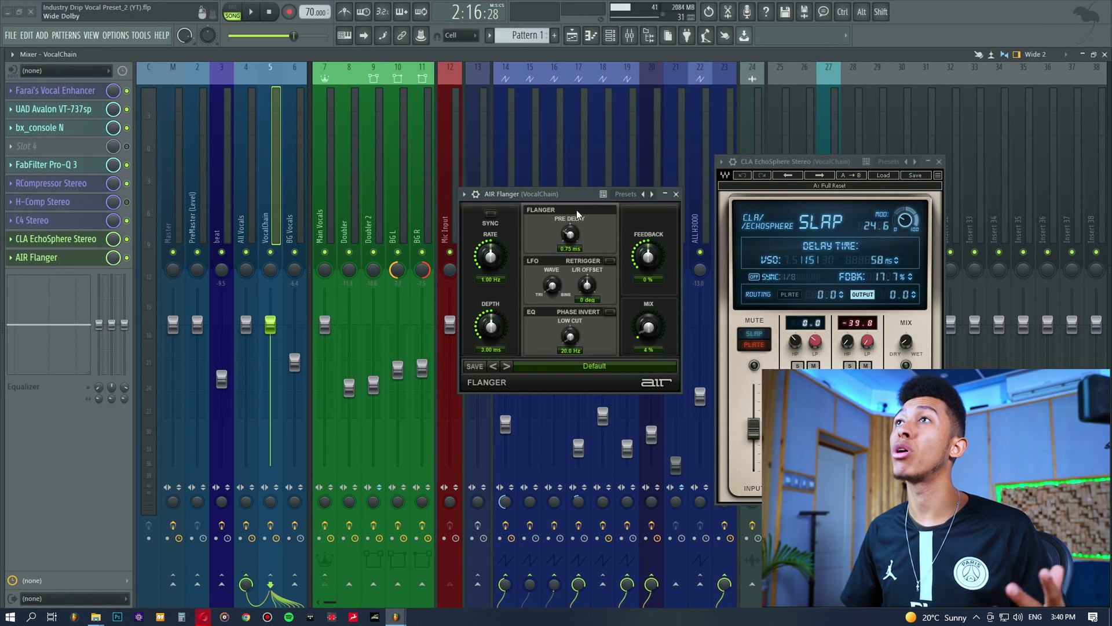
left_click_drag(771, 163, 778, 157)
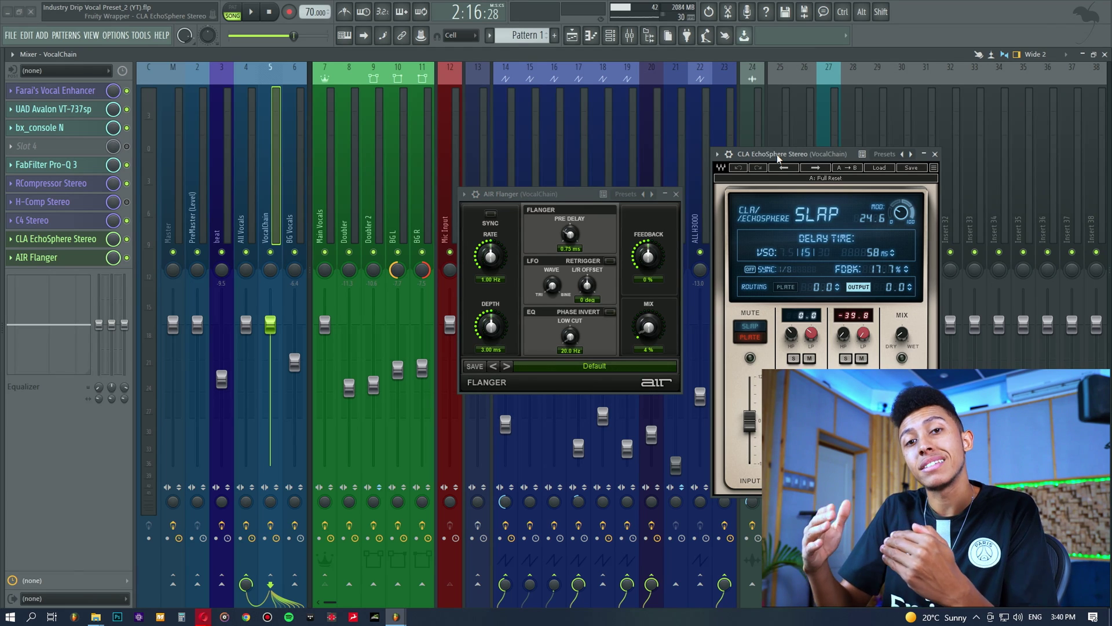
Solo the Main Vocal track in the playlist and audition it while watching the mixer levels.
left_click(574, 37)
left_click_drag(644, 72, 617, 75)
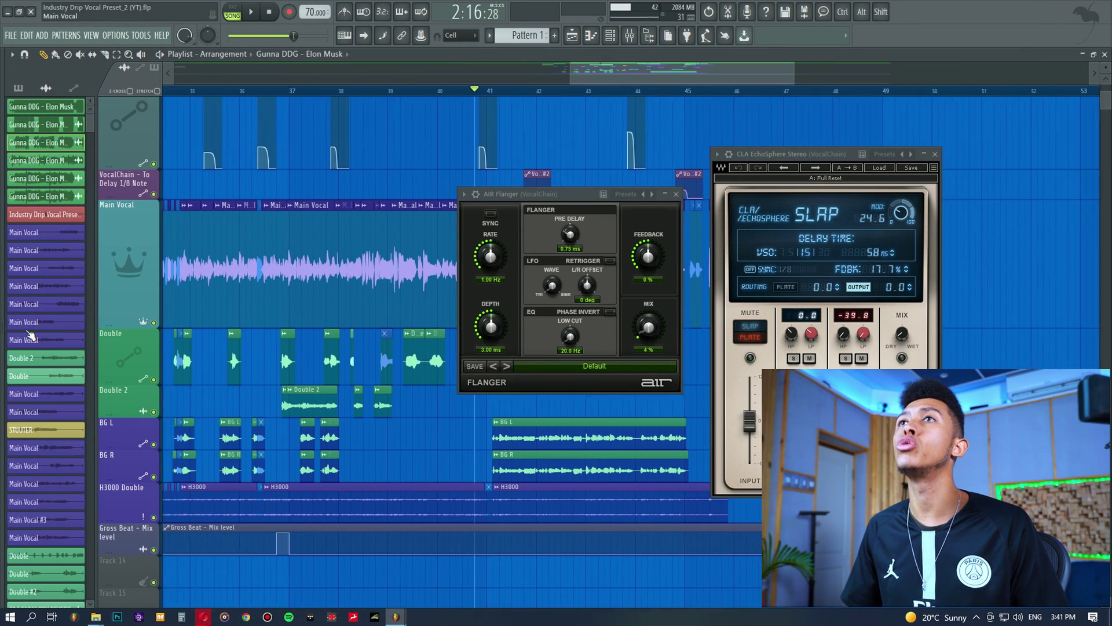
right_click(153, 323)
key("space")
key("F9")
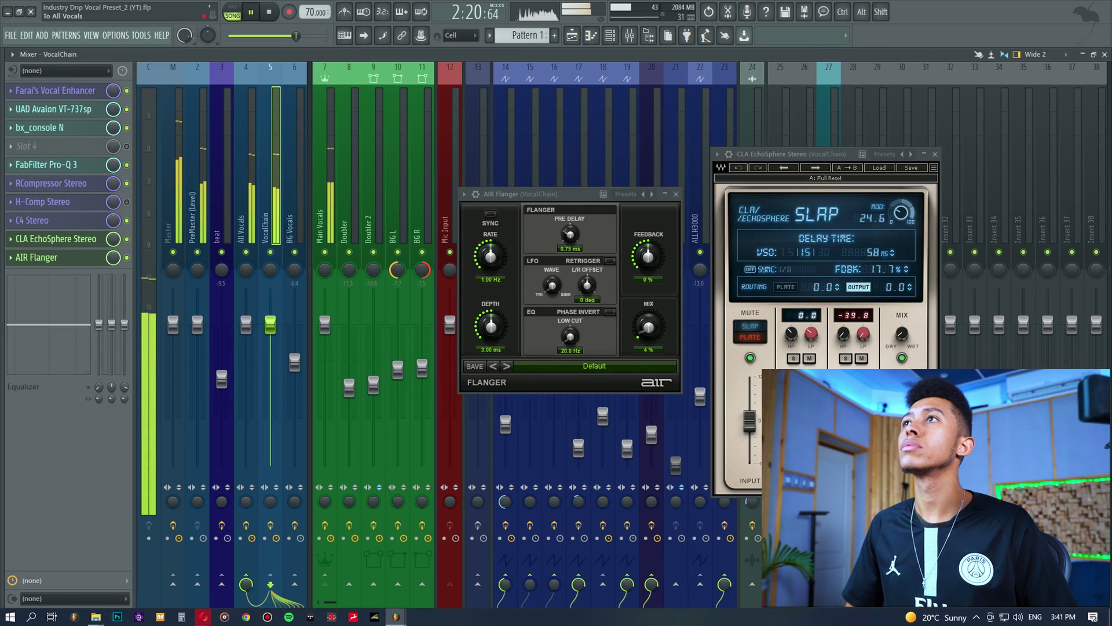
key("space")
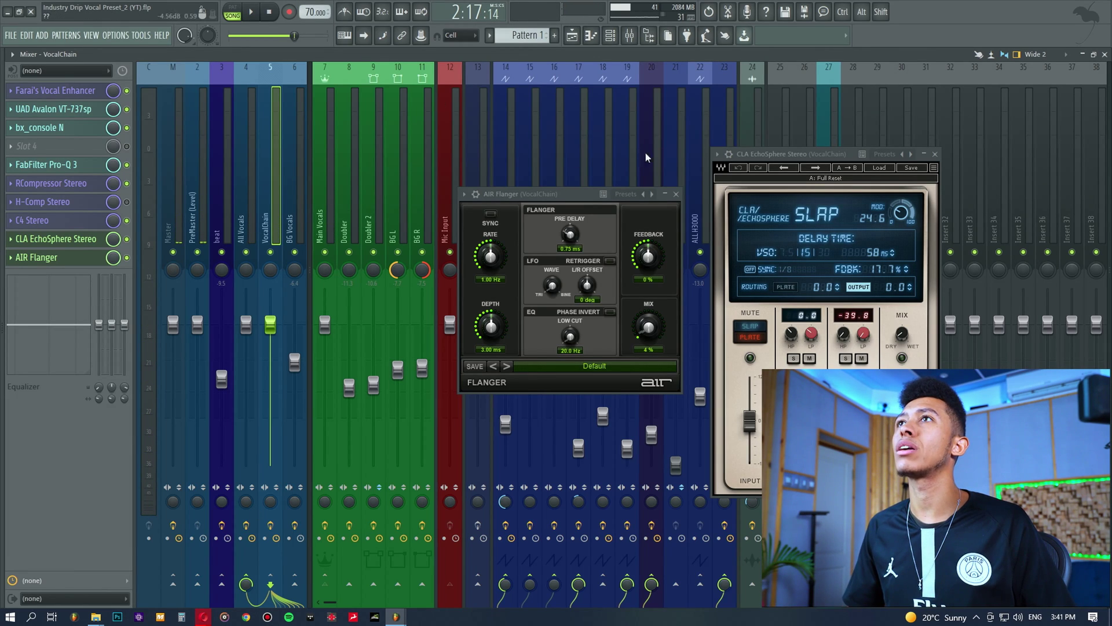
Arrange the AIR Flanger and EchoSphere windows away from the effect send channels and audition the soloed main vocal.
left_click_drag(530, 194, 794, 217)
left_click_drag(518, 258, 630, 258)
left_click_drag(741, 154, 857, 154)
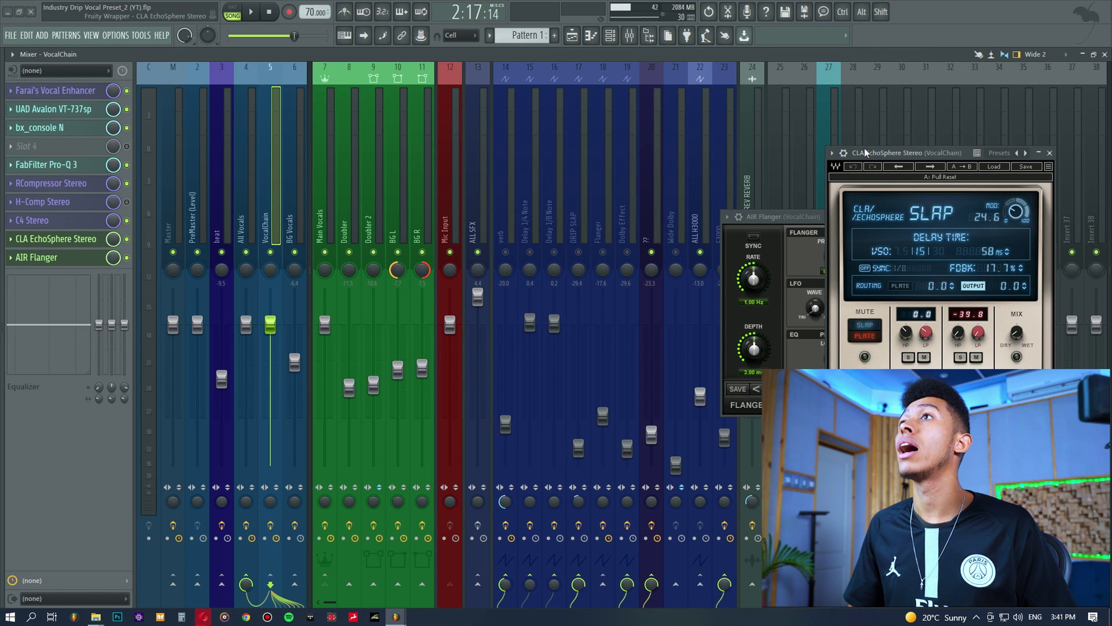
left_click_drag(753, 217, 837, 226)
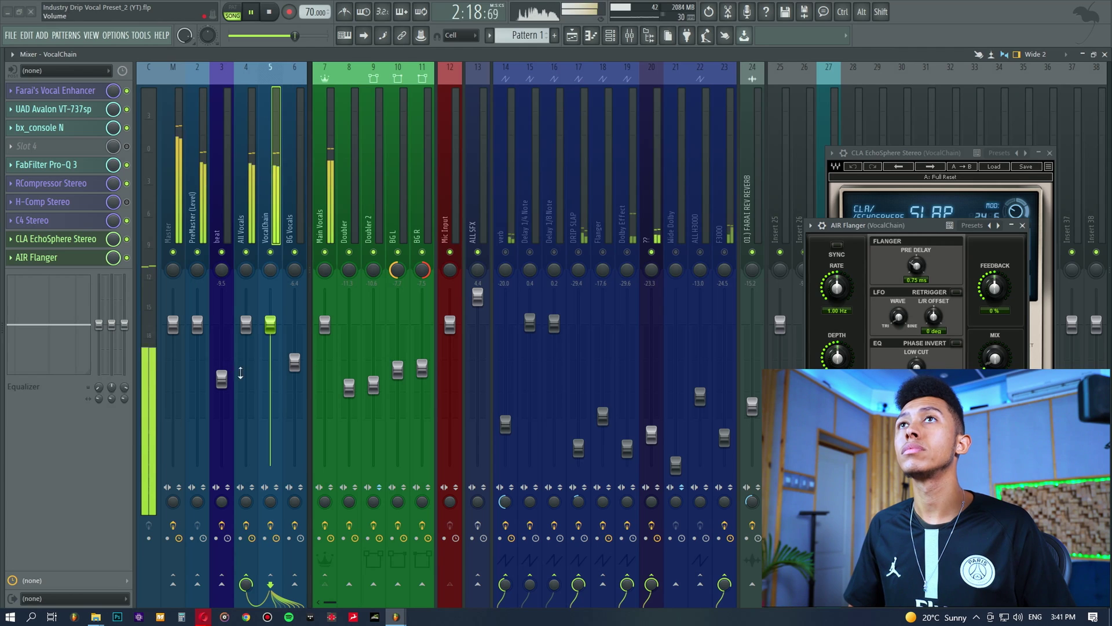
left_click_drag(839, 225, 502, 215)
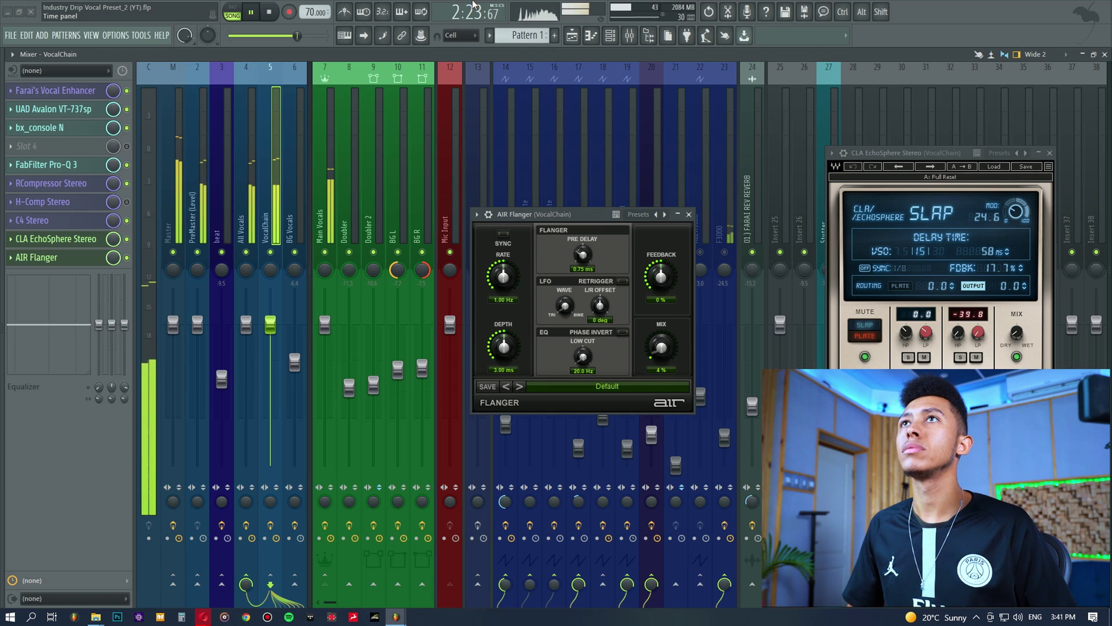
key("space")
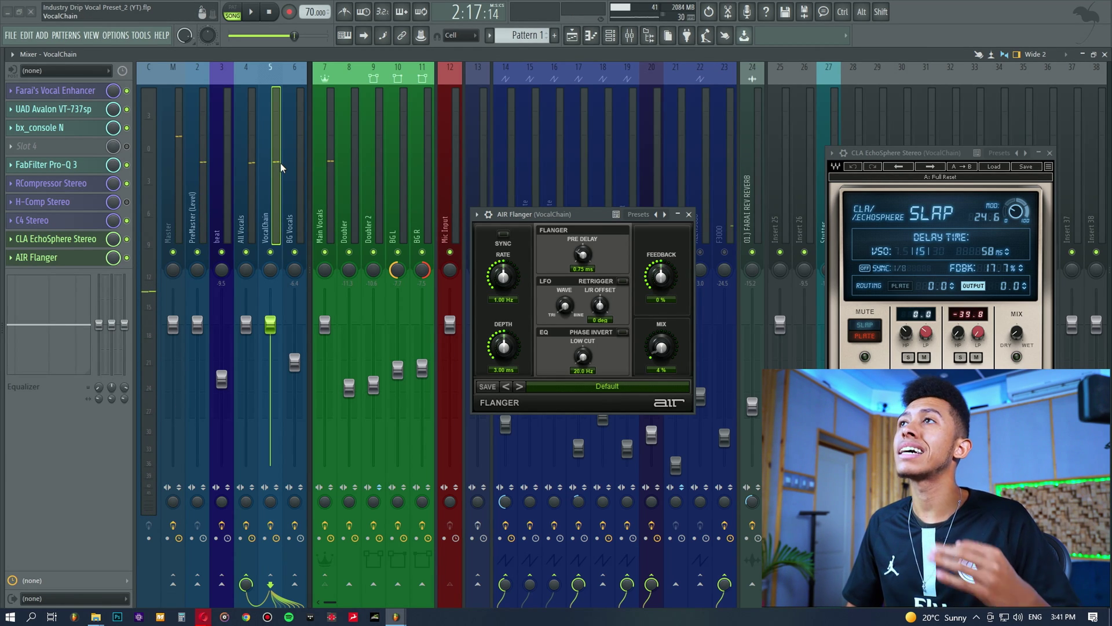
Bring the AIR Flanger and EchoSphere windows closer together, recheck and close bx_console N, and play the main vocal.
left_click_drag(510, 215, 573, 200)
left_click_drag(910, 154, 888, 159)
left_click_drag(653, 201, 649, 192)
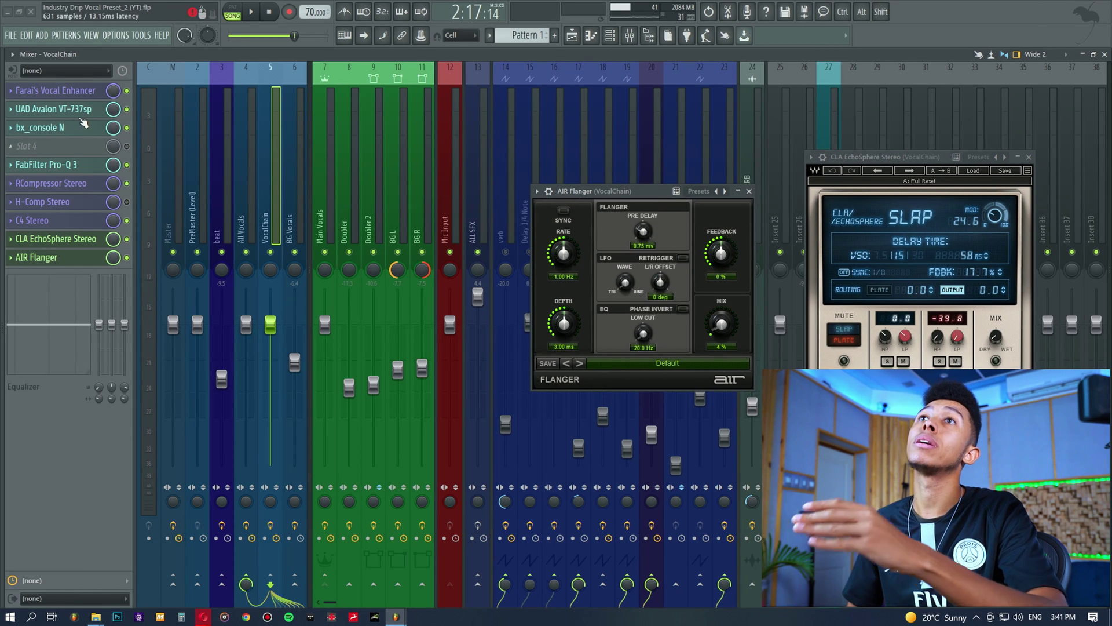
left_click(77, 130)
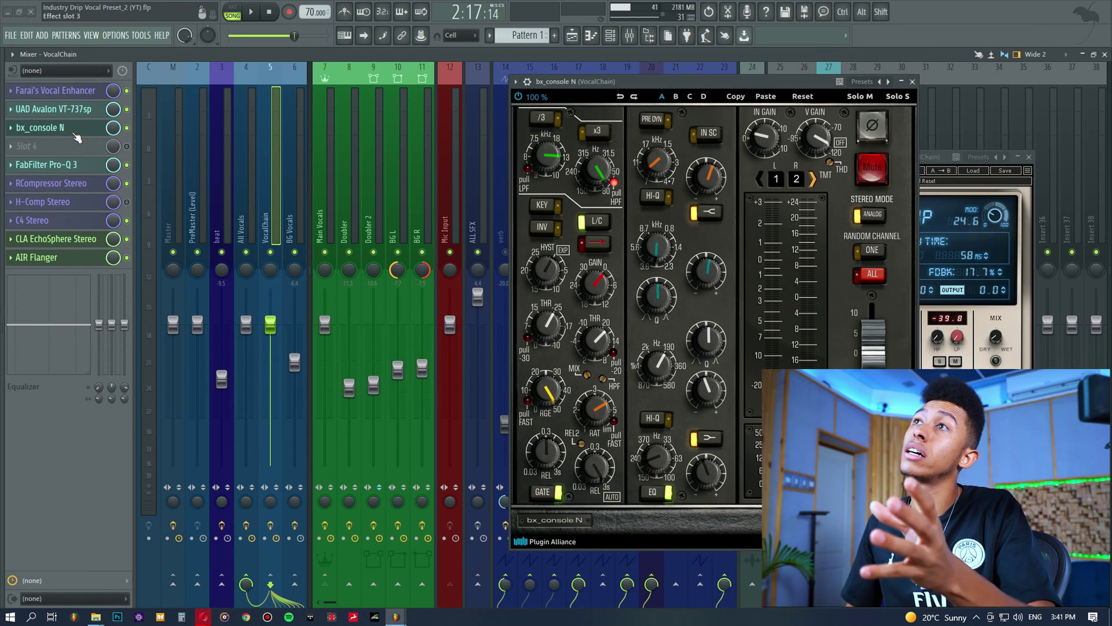
left_click(75, 134)
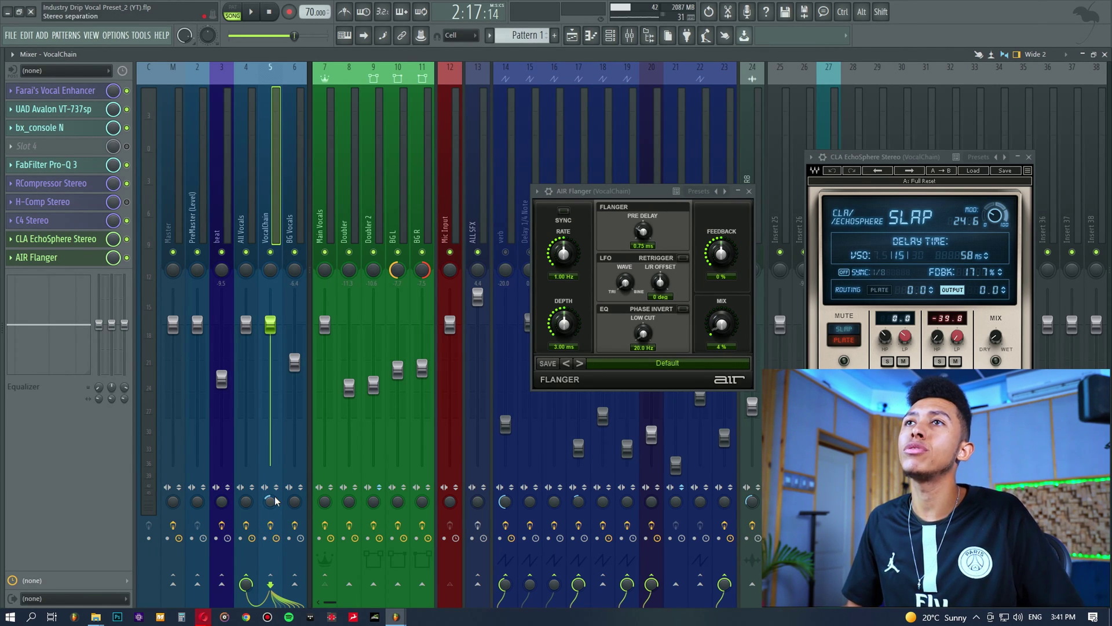
key("space")
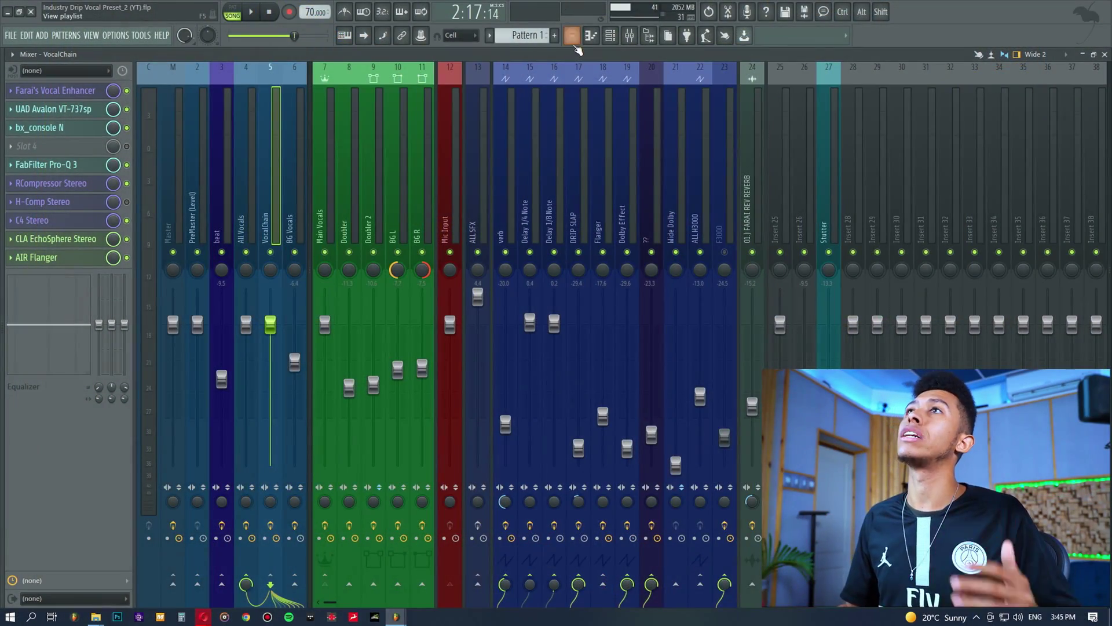
Select the H3000 Double track's clips, solo the track, and play it with the mixer in view.
left_click(572, 35)
scroll(385, 262, "down", 3)
left_click(114, 409, "ctrl")
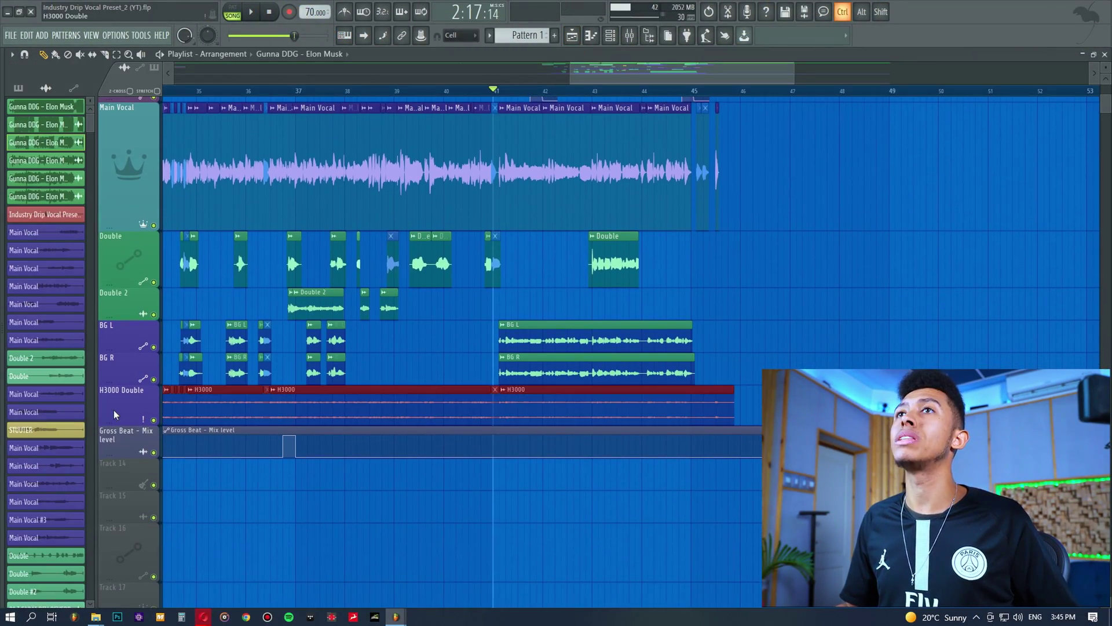
key("space")
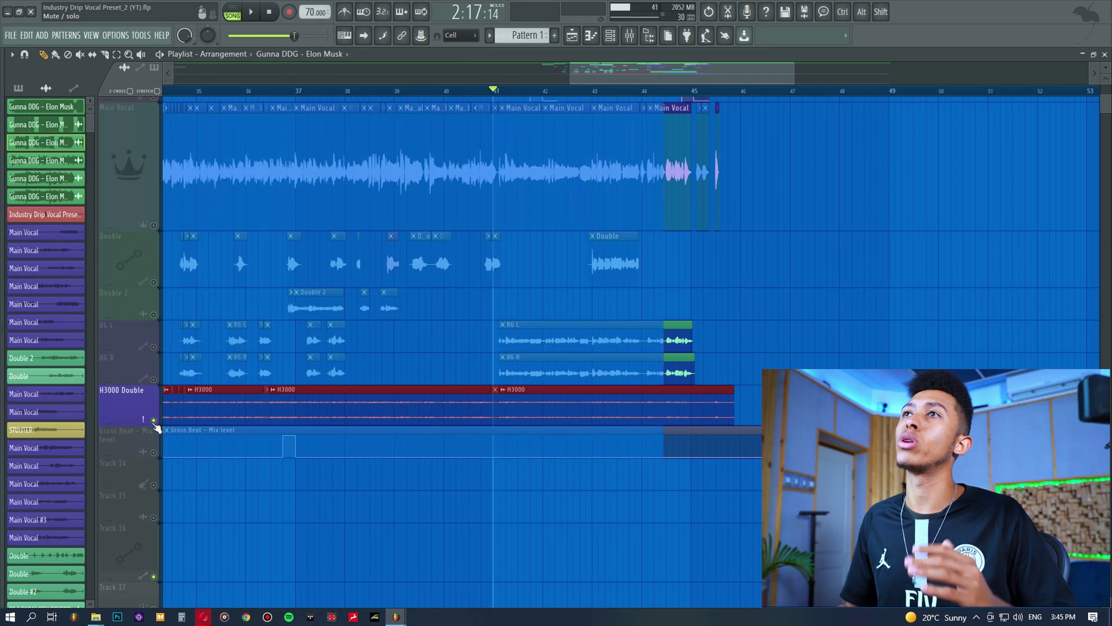
left_click(630, 35)
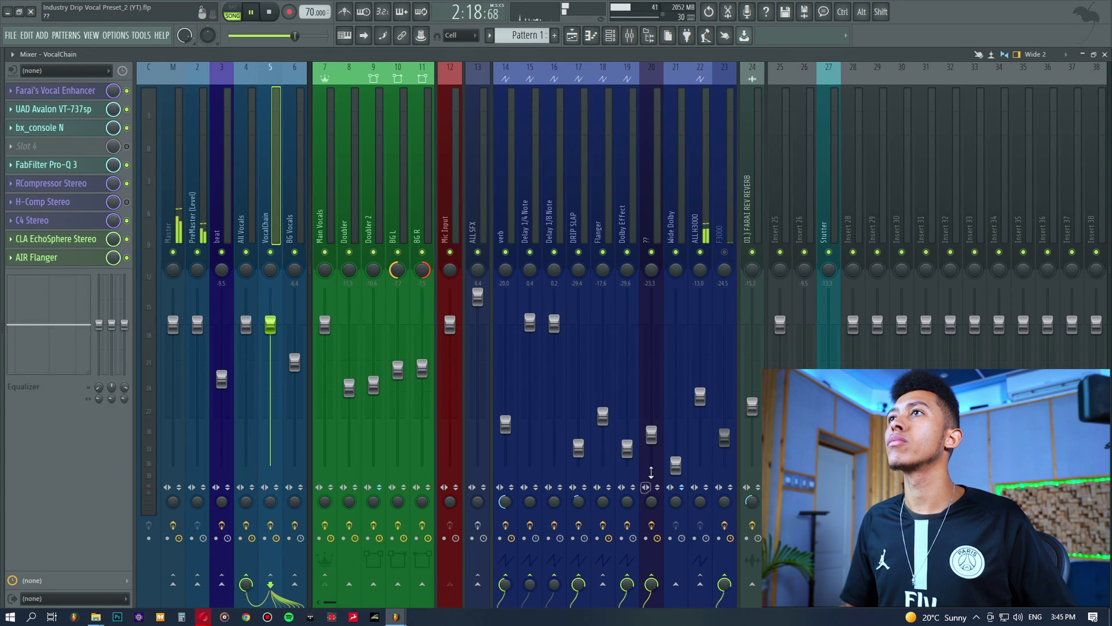
Try a higher ALL H3000 mixer level during playback, undo the change, and return to the playlist.
left_click_drag(701, 396, 700, 290)
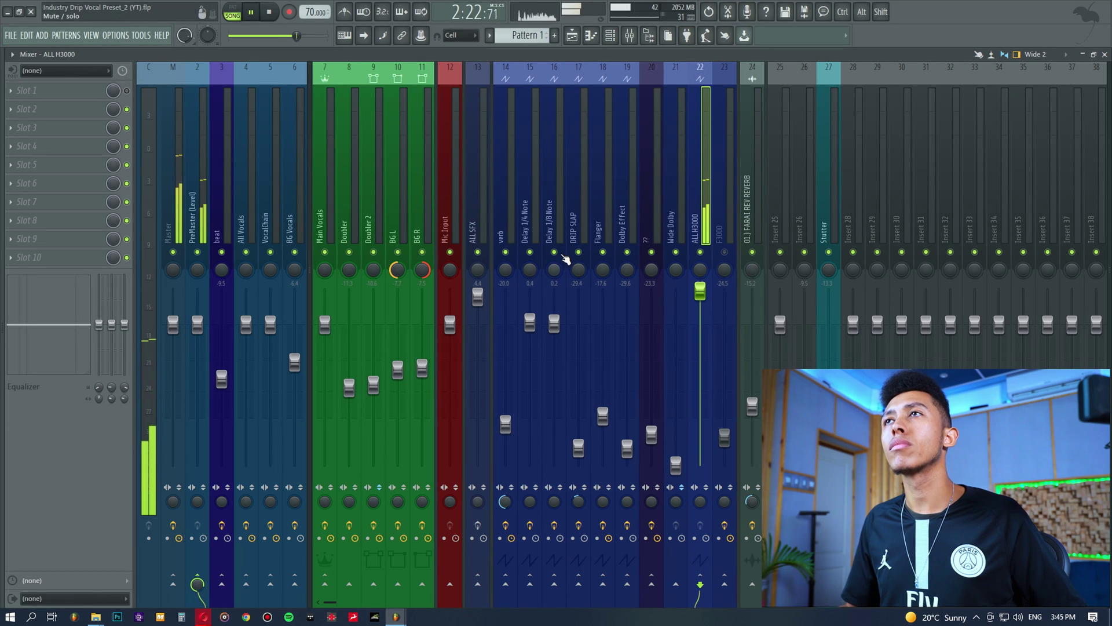
key("ctrl+z")
key("space")
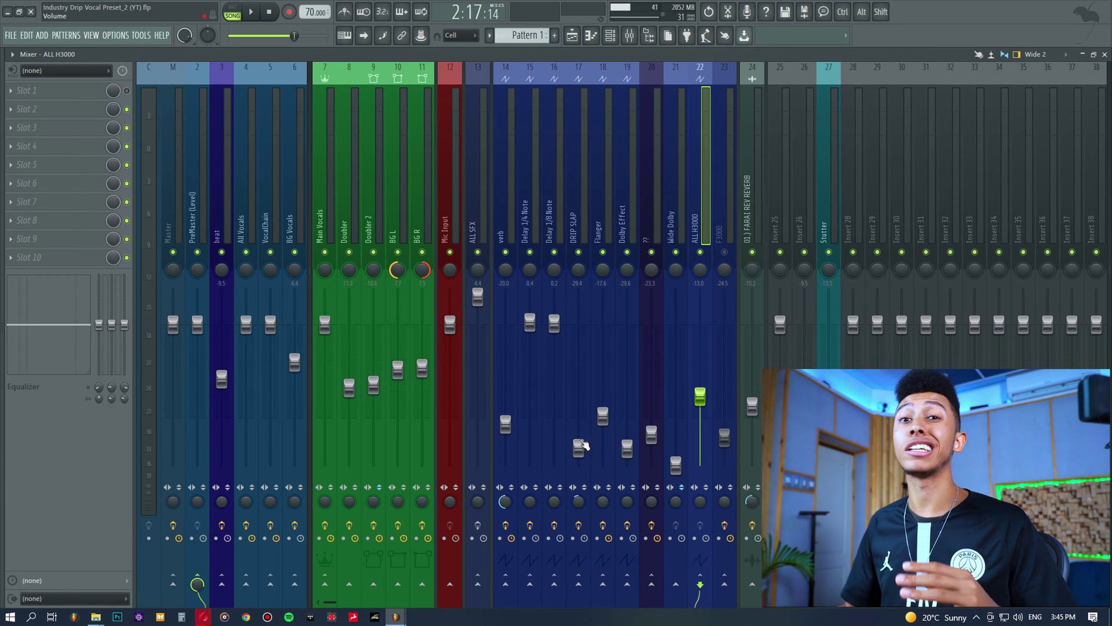
left_click(572, 35)
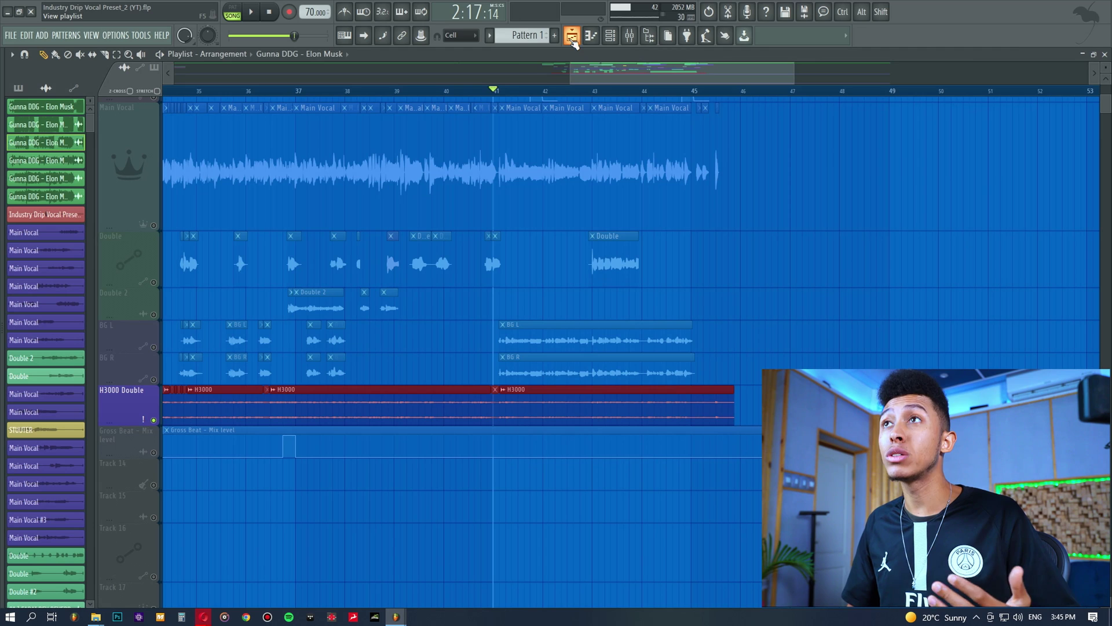
Unmute the Main Vocal track alongside H3000 Double, try a higher ALL H3000 mixer level during playback, and undo the level change.
left_click(154, 228)
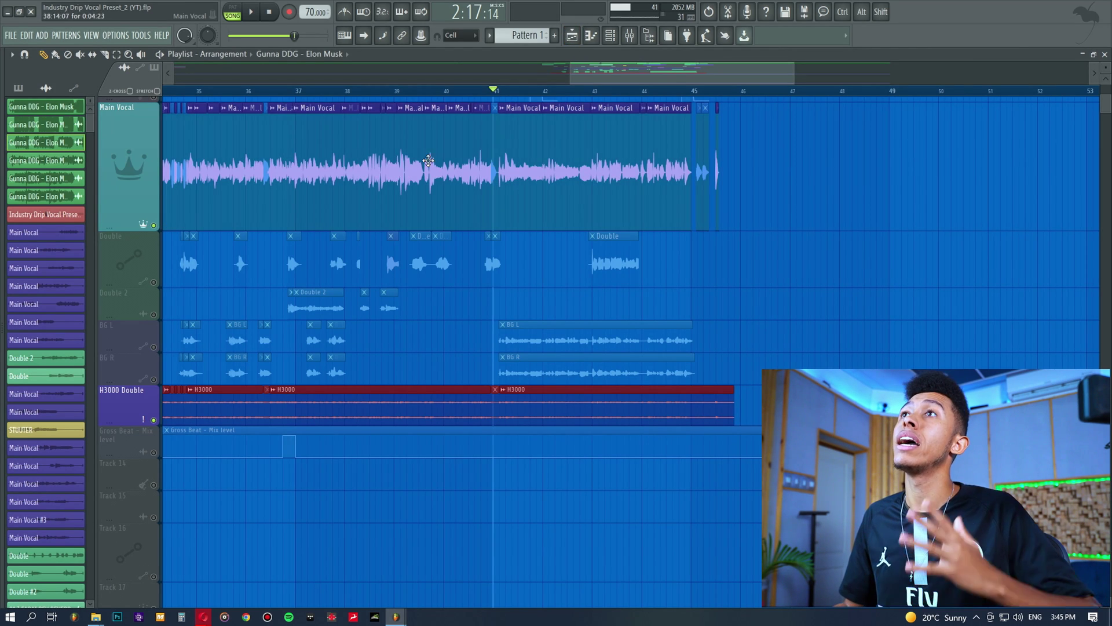
left_click(631, 36)
key("space")
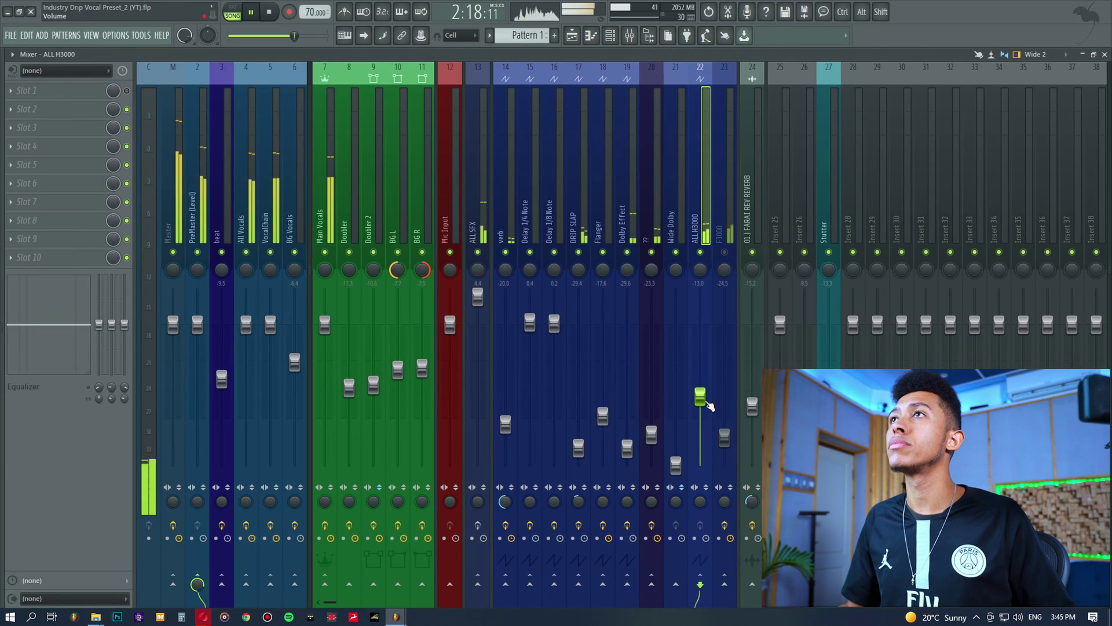
left_click_drag(700, 348, 703, 323)
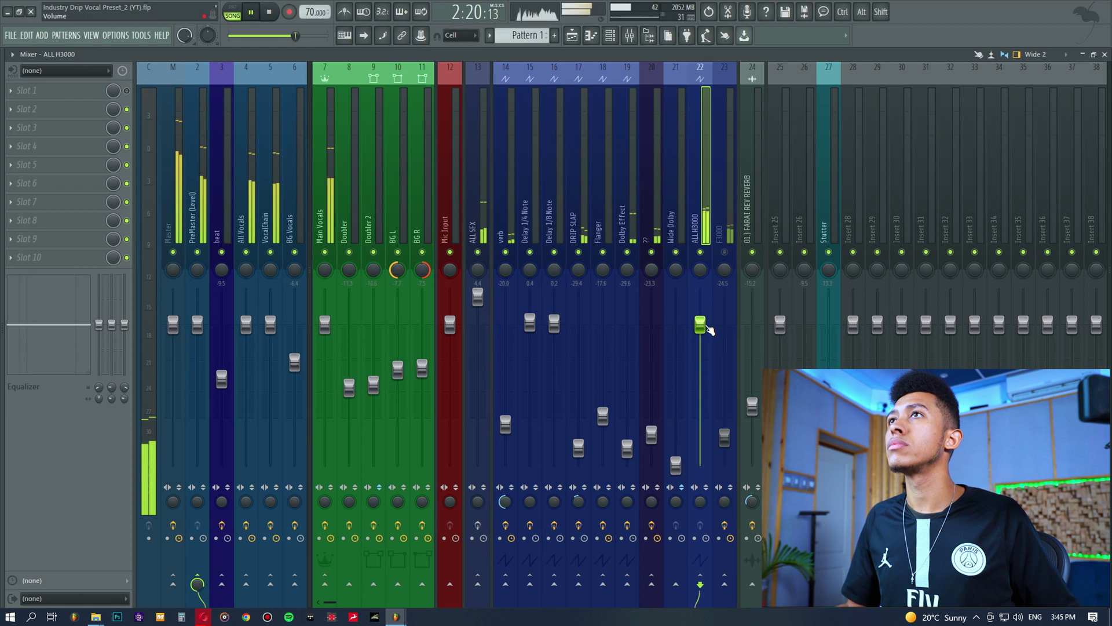
key("ctrl+z")
key("space")
Mute the effect sends from verb through ??, try an ALL H3000 level of about 4.5 dB during playback, and undo the level change.
left_click(505, 252)
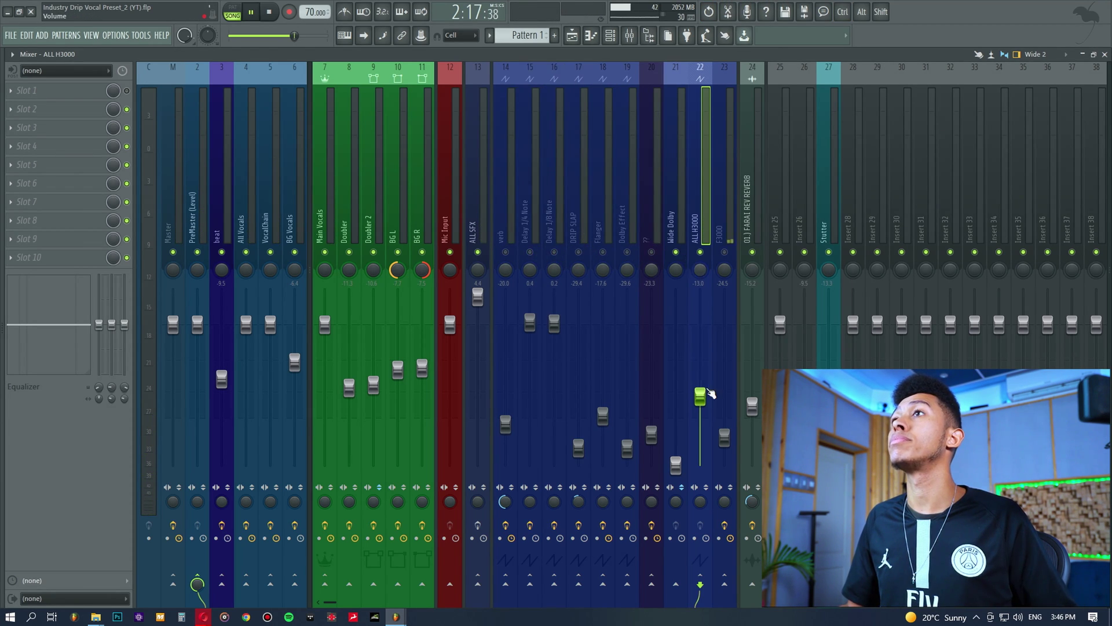
left_click_drag(701, 396, 702, 296)
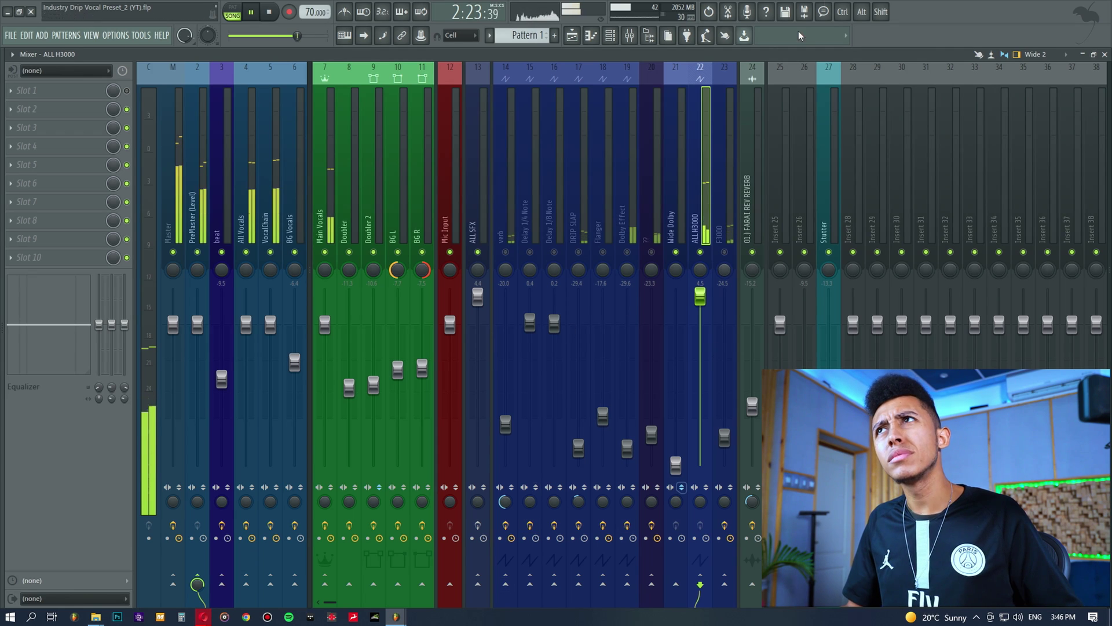
key("space")
key("ctrl+alt+z")
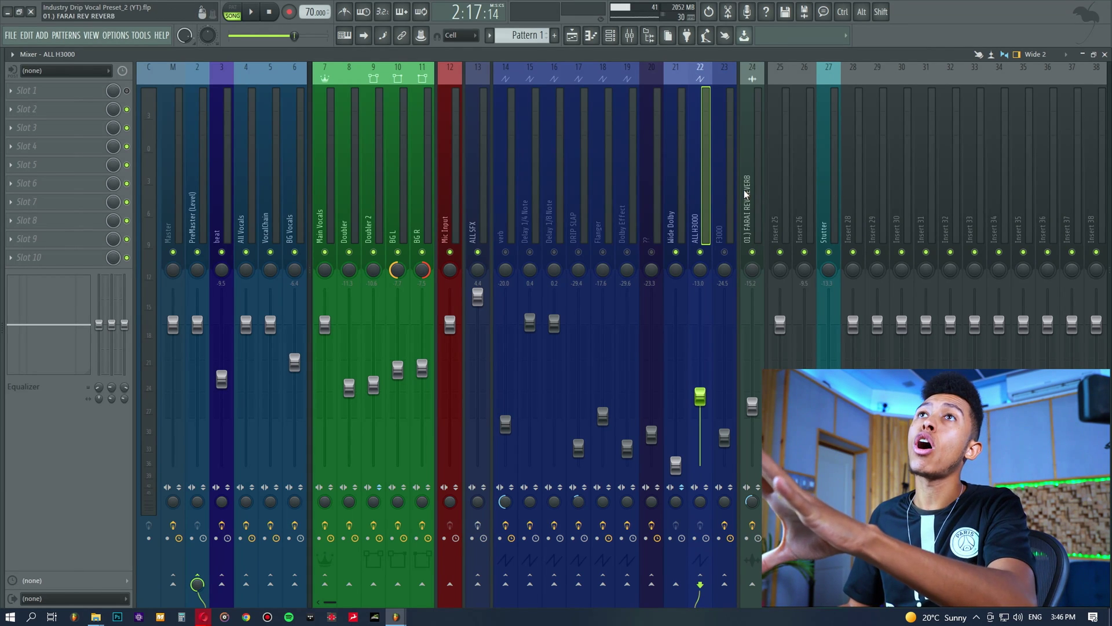
Mute the ALL H3000 channel, enable F3000, and inspect the F3000 channel's multi-processor plugin before closing it.
left_click(700, 252)
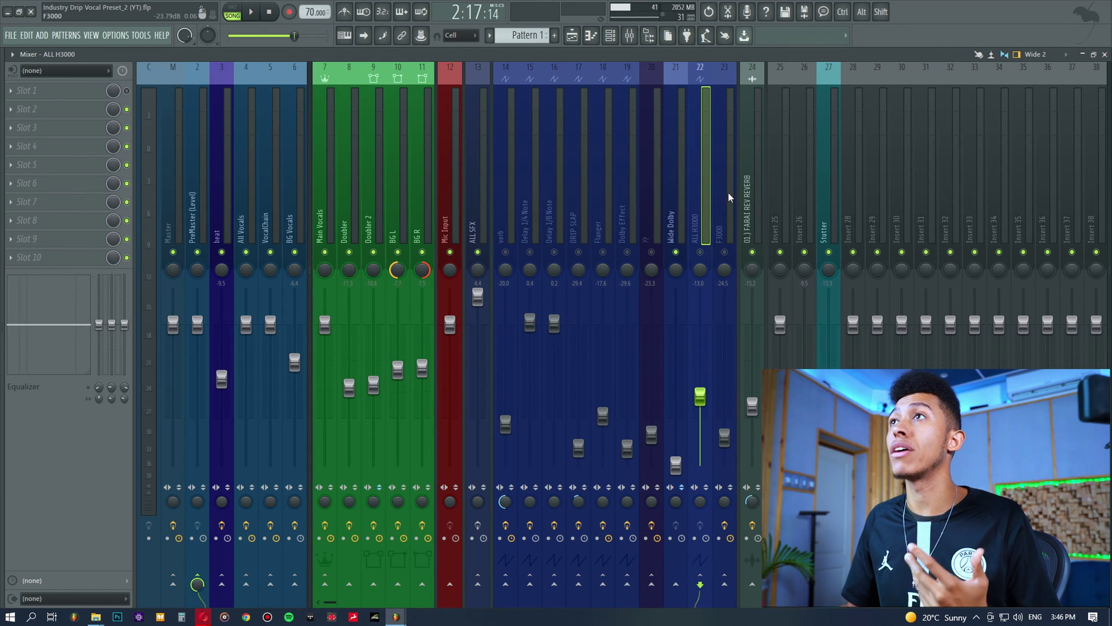
left_click(728, 198)
left_click(725, 252)
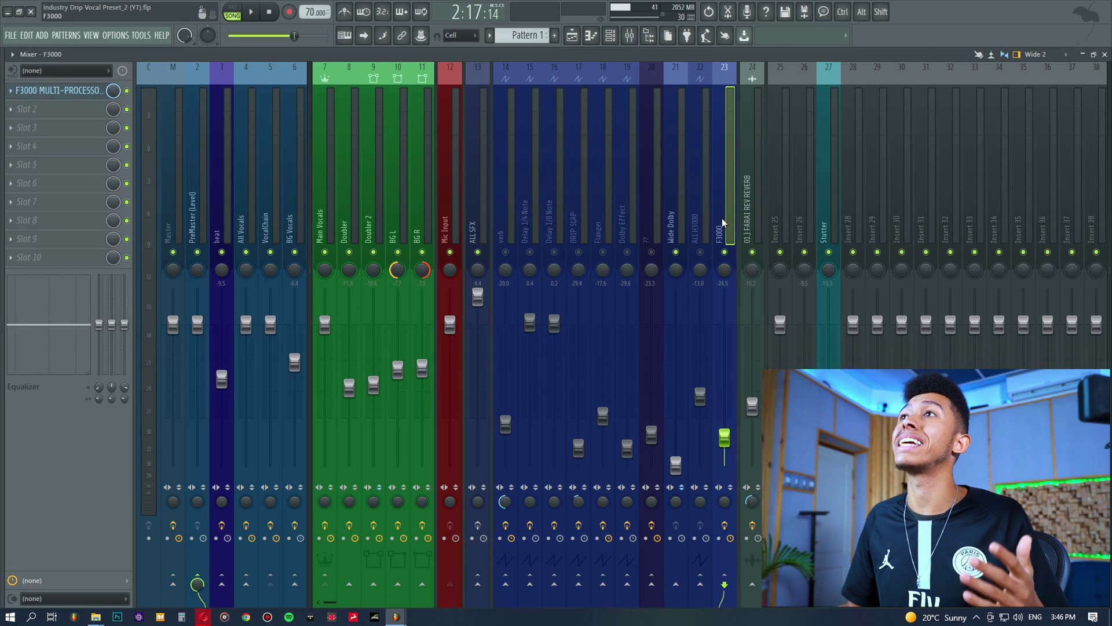
left_click(82, 94)
left_click_drag(890, 255, 539, 175)
left_click(801, 176)
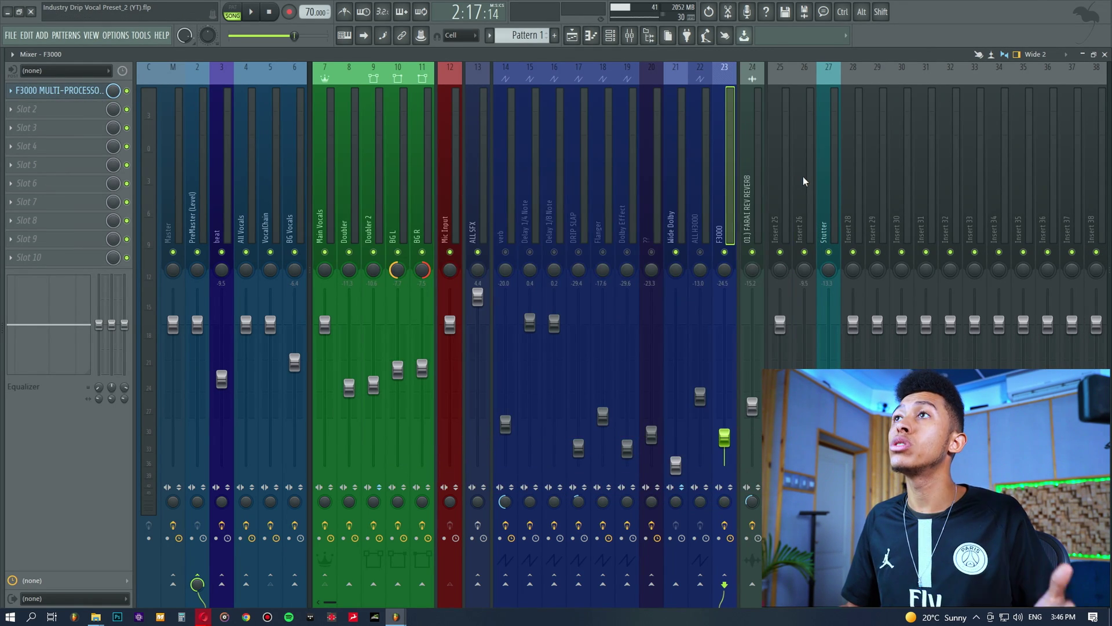
Try an F3000 level of about -15.6 dB during playback, undo the channel changes, and return to the playlist.
key("space")
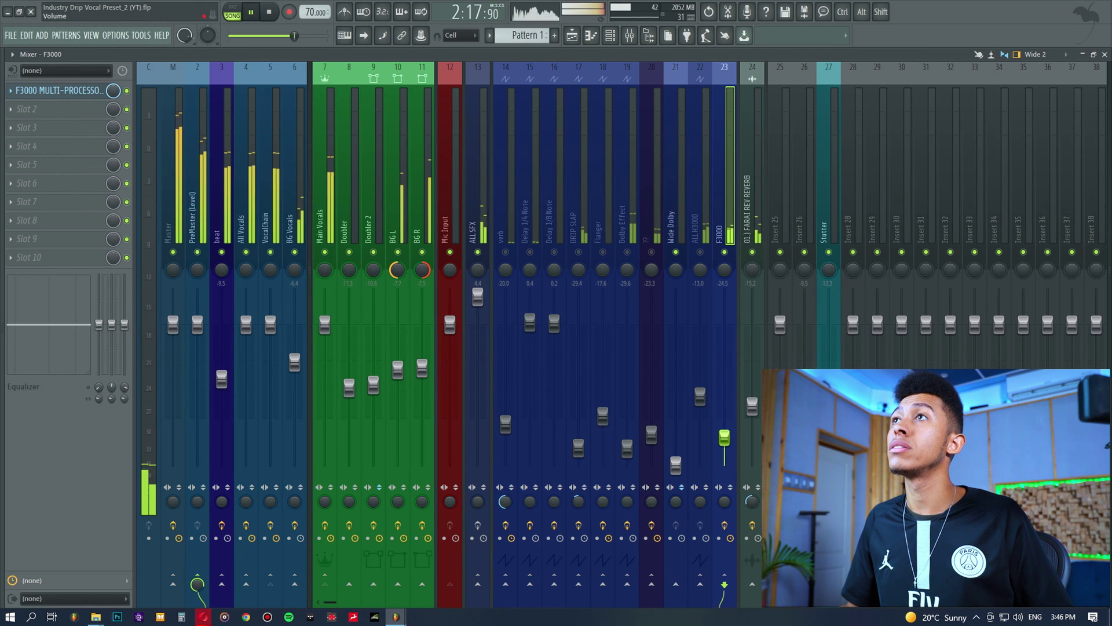
left_click_drag(724, 438, 724, 408)
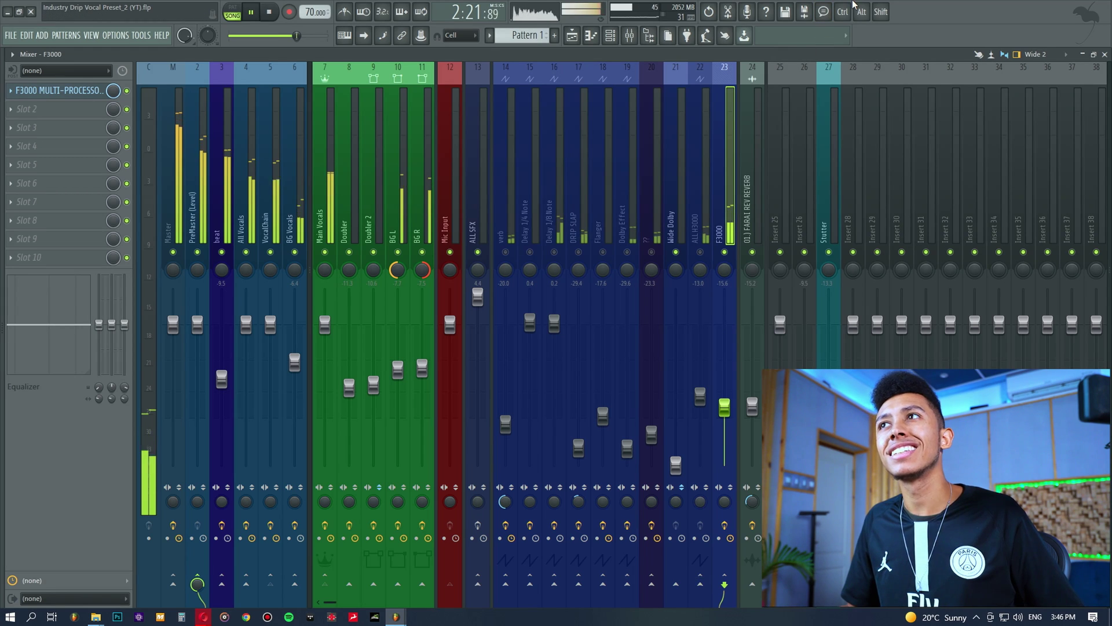
key("space")
key("ctrl+z")
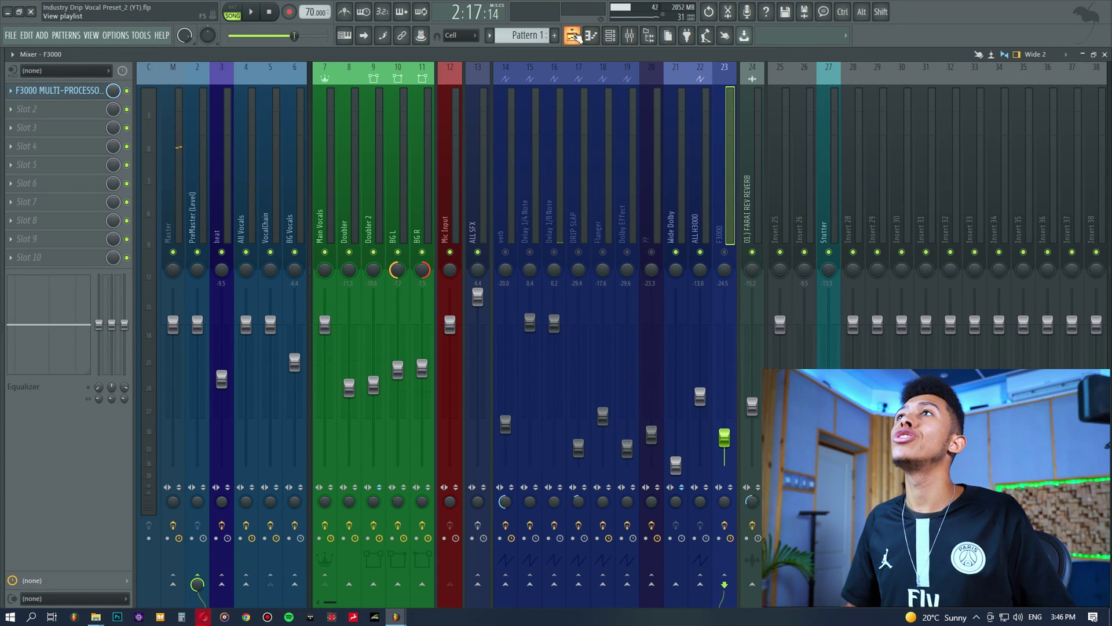
left_click(573, 36)
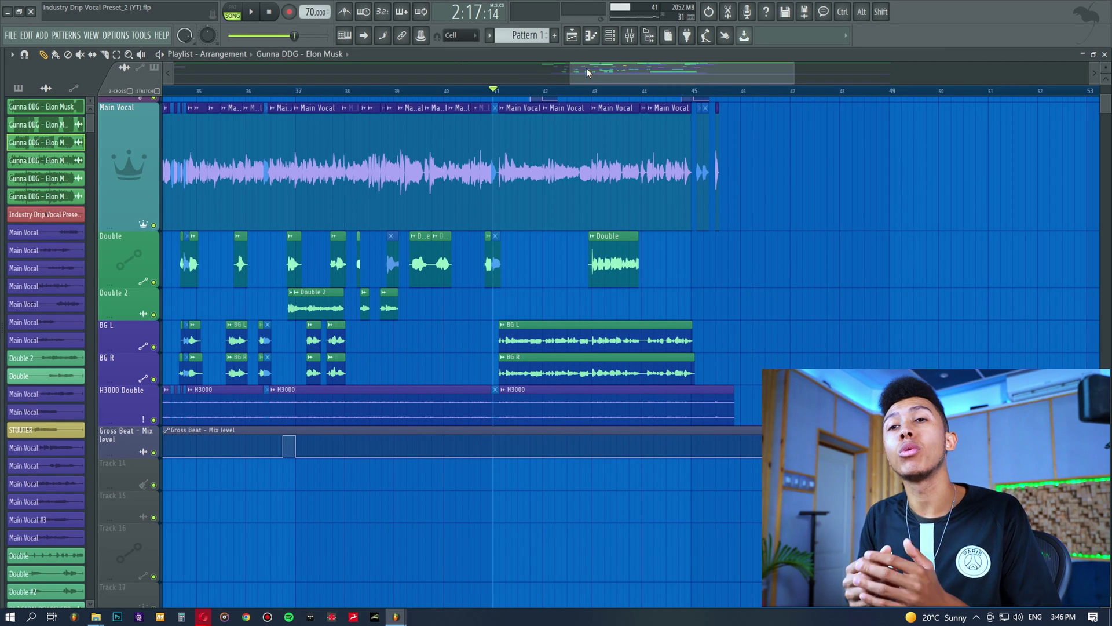
Inspect the SP2016 Reverb plugin on the mixer's verb channel, moving its window clear of the vocal channels before closing it.
left_click(633, 44)
left_click(509, 193)
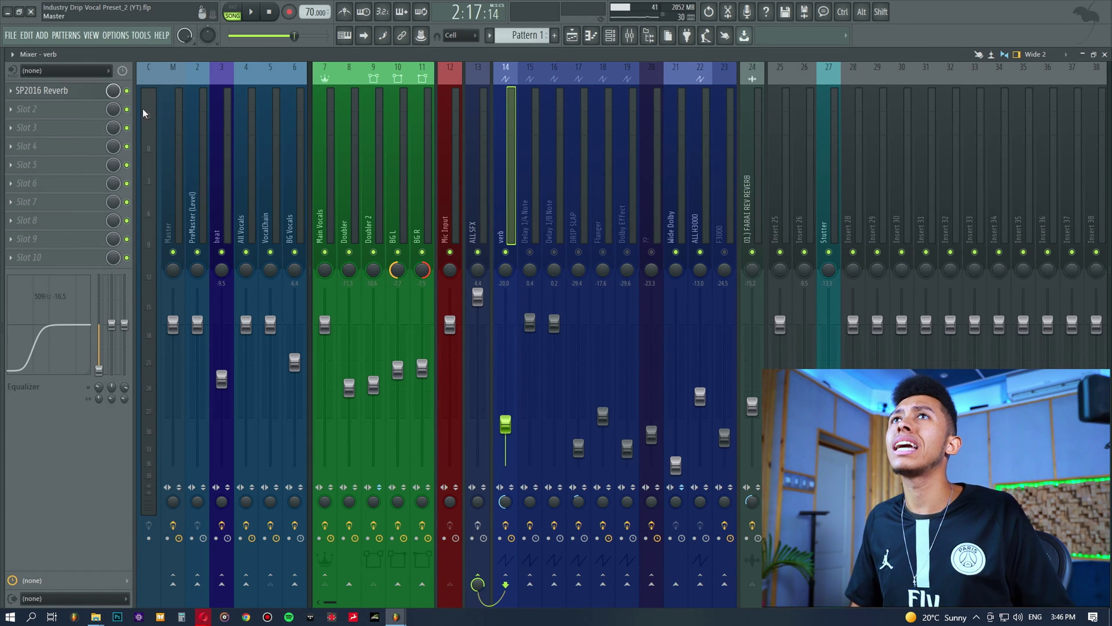
left_click(48, 97)
left_click_drag(676, 239, 561, 181)
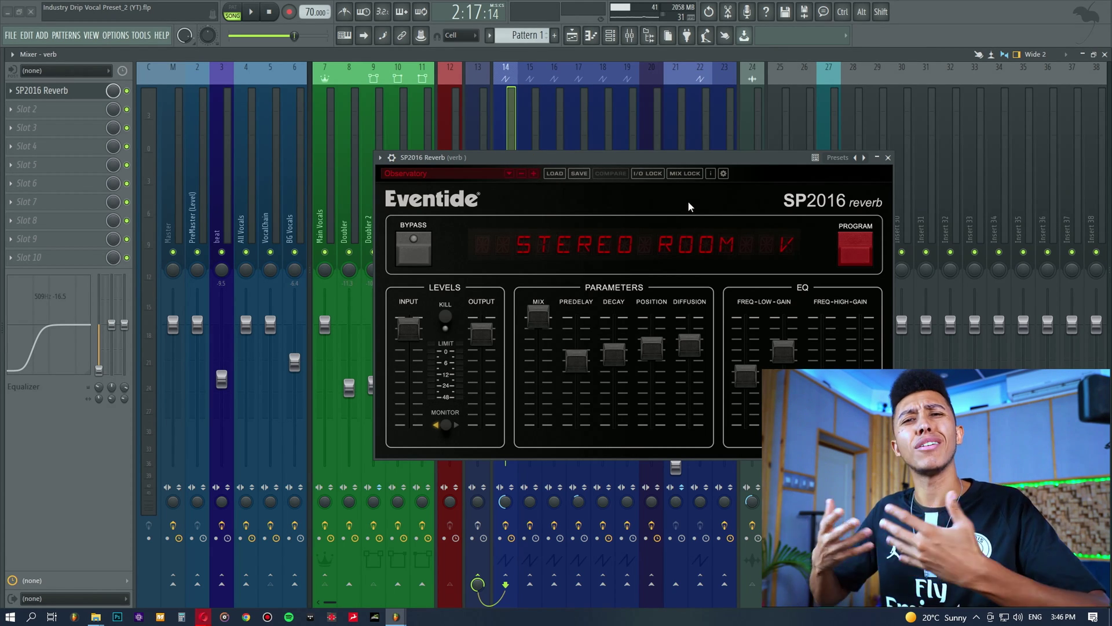
left_click_drag(658, 157, 816, 167)
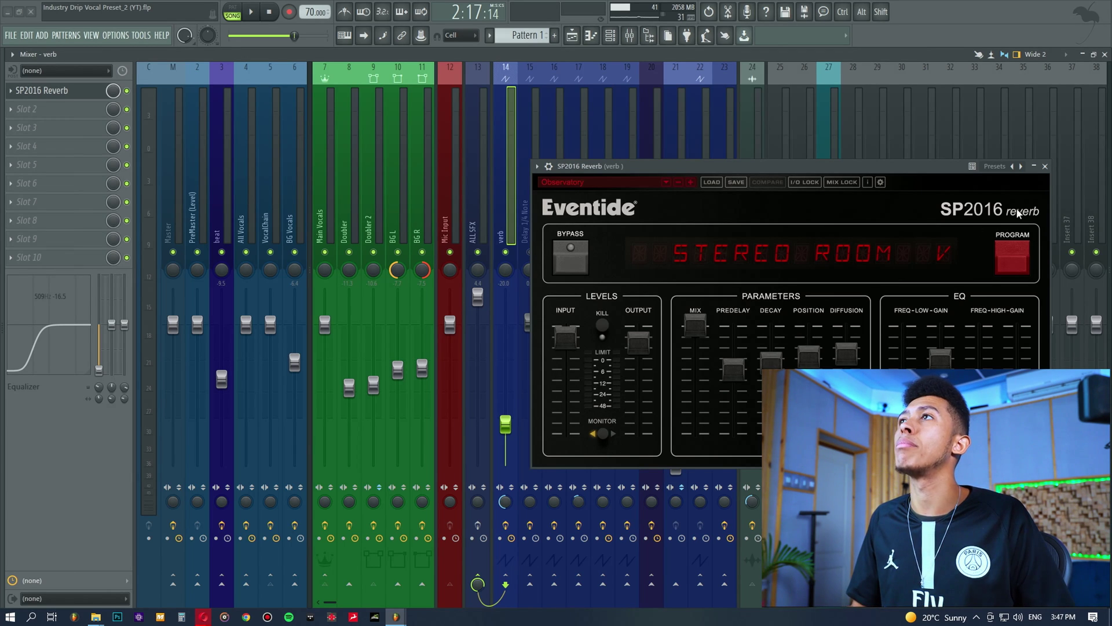
left_click(1046, 167)
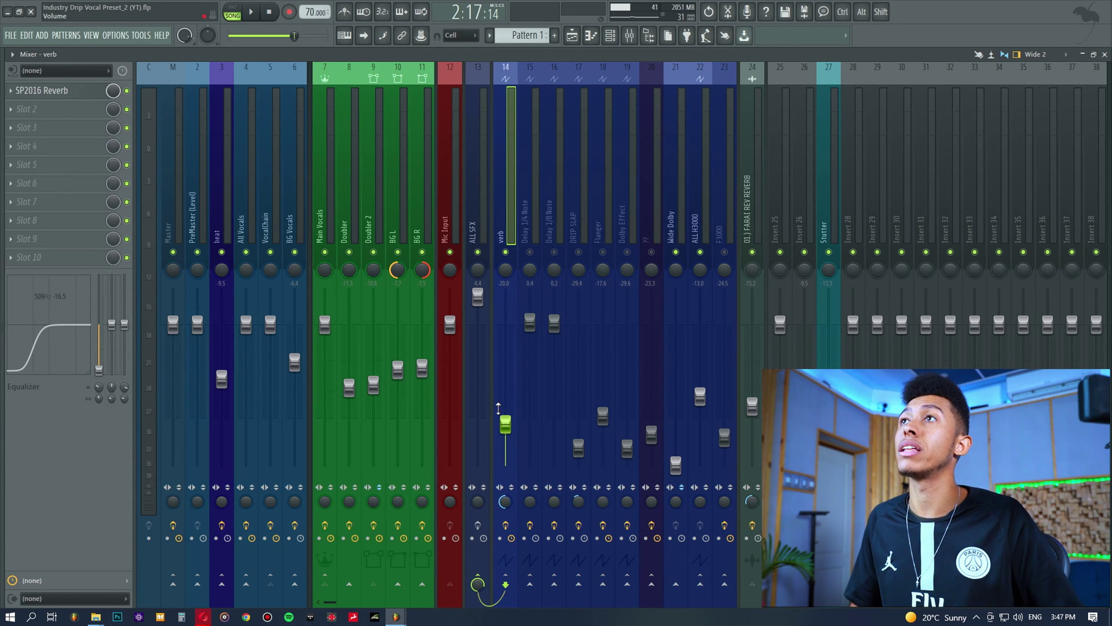
Try a verb channel level of about -3.2 dB during playback, and undo the level change.
left_click_drag(513, 436, 512, 355)
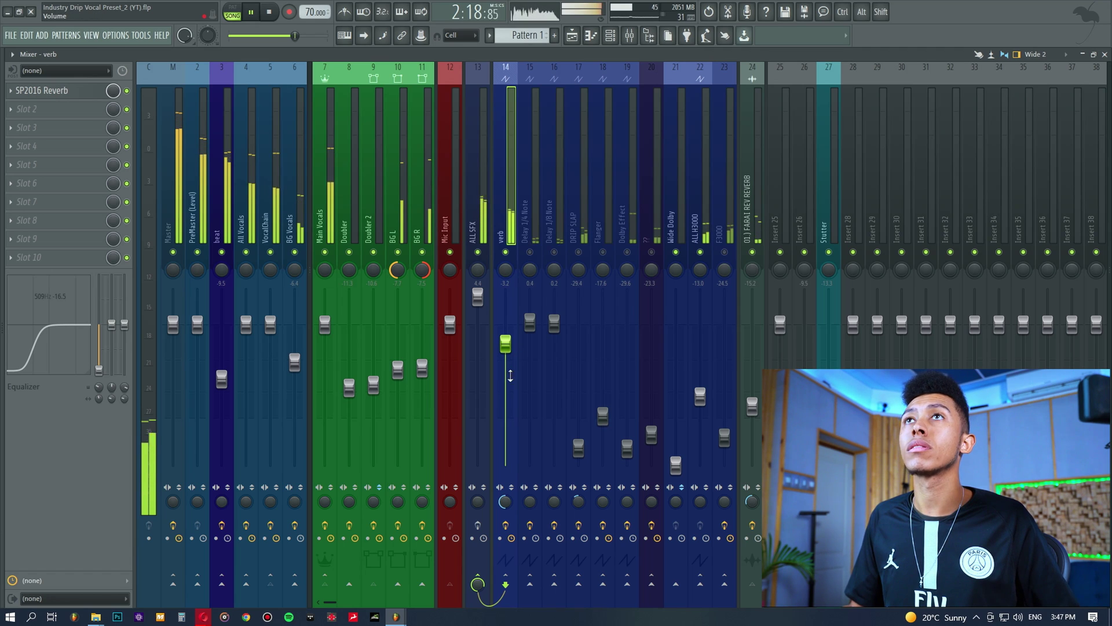
key("ctrl")
key("ctrl+z")
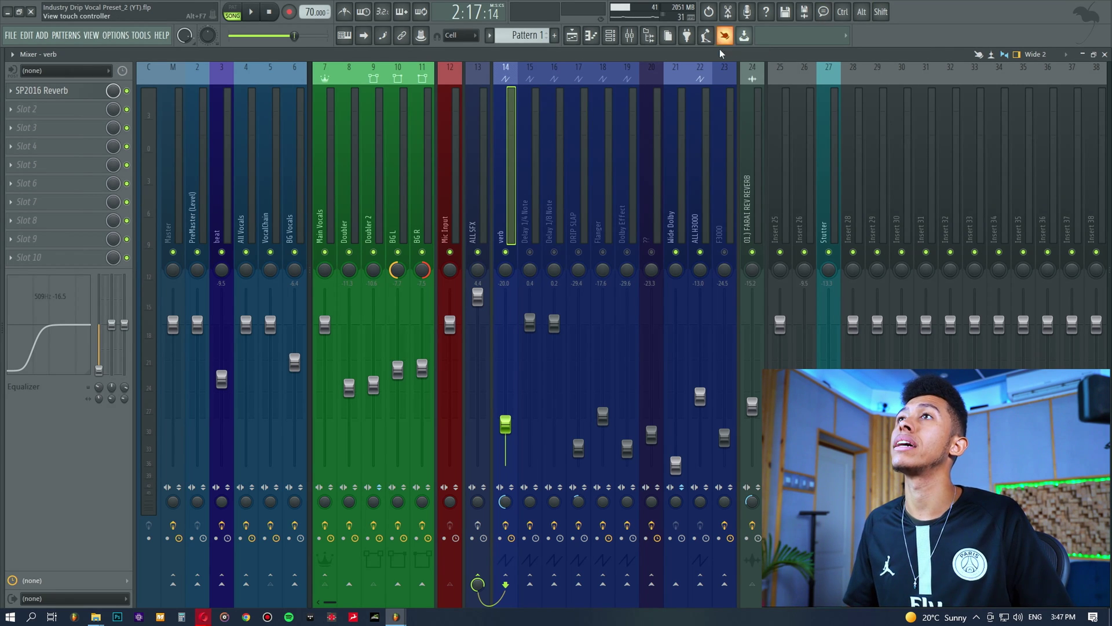
Inspect the H-Delay Stereo and S1 Imager Stereo plugins on the DRIP SLAP channel, and close both windows.
left_click(600, 216)
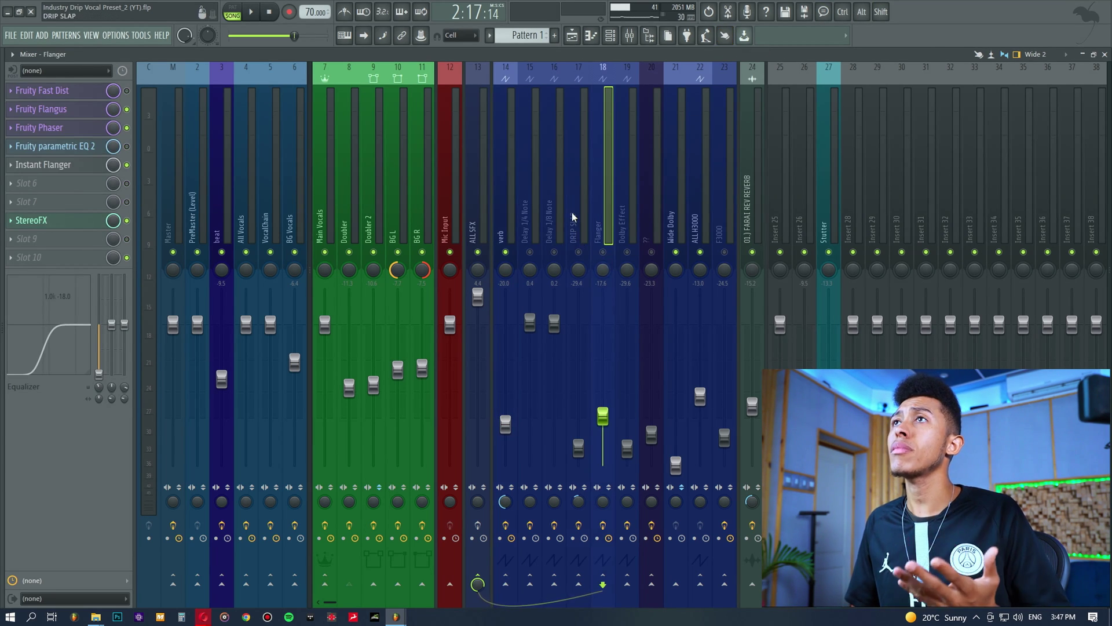
left_click(574, 220)
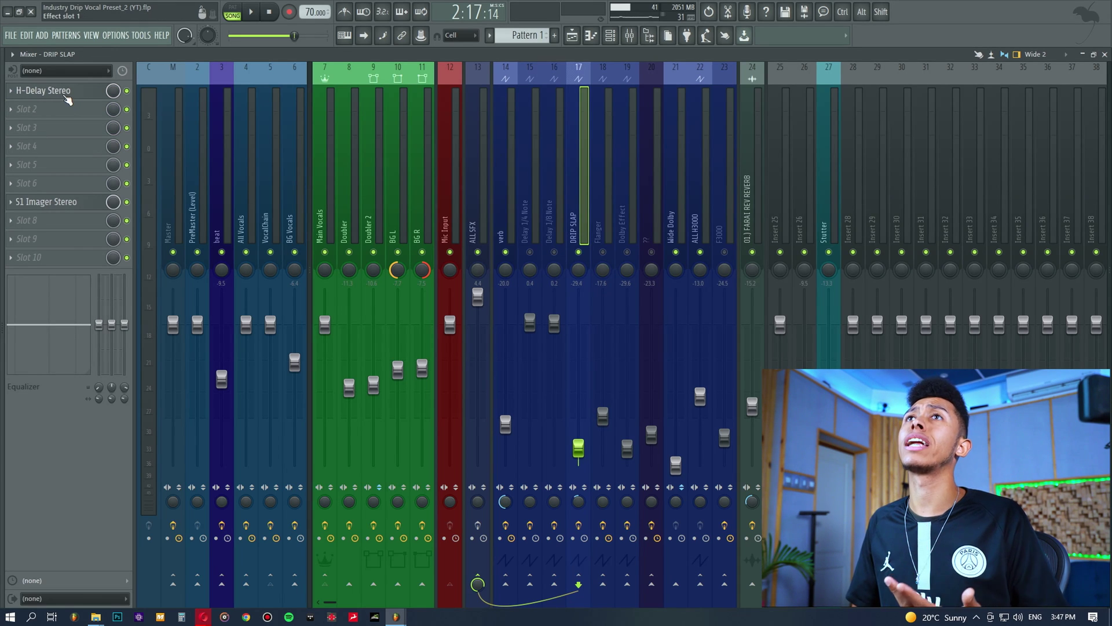
left_click(43, 91)
left_click_drag(910, 169, 419, 155)
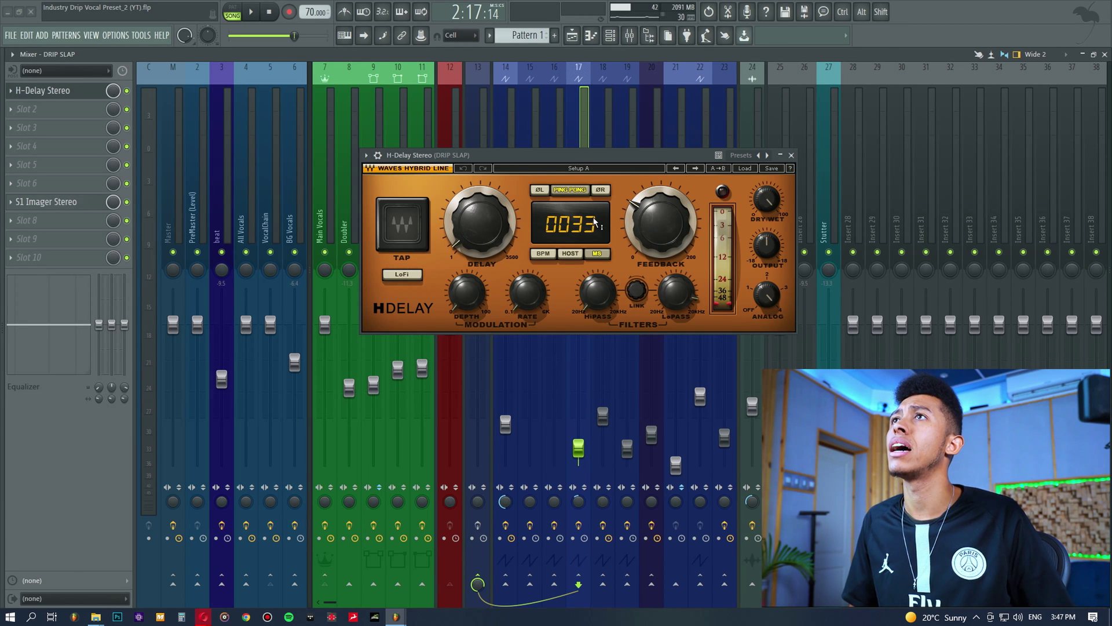
left_click_drag(551, 162, 607, 162)
left_click(50, 205)
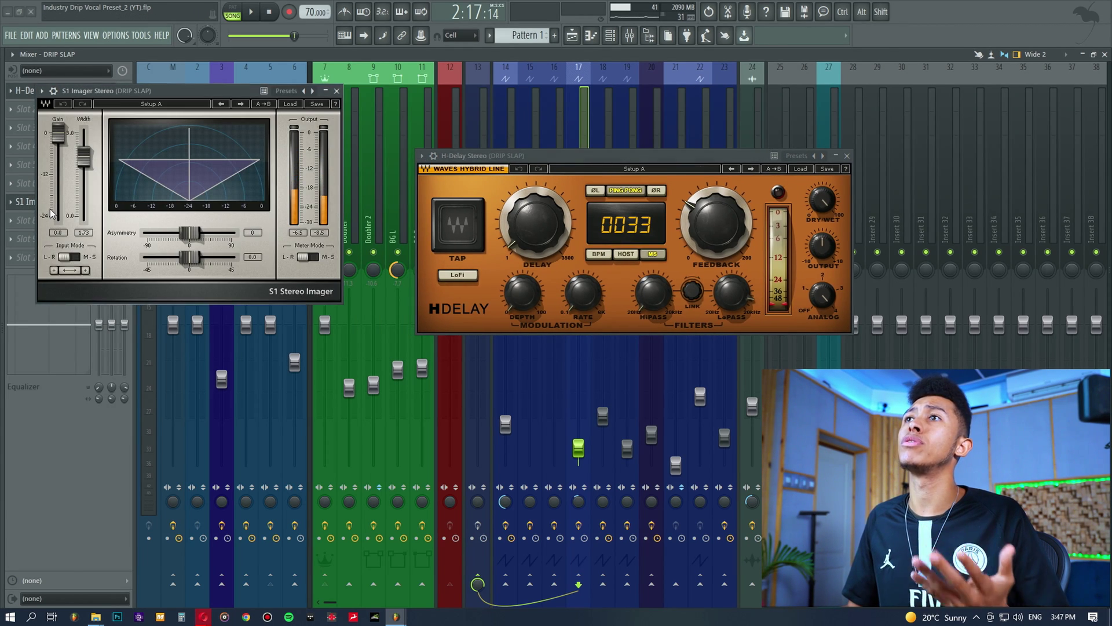
left_click(337, 91)
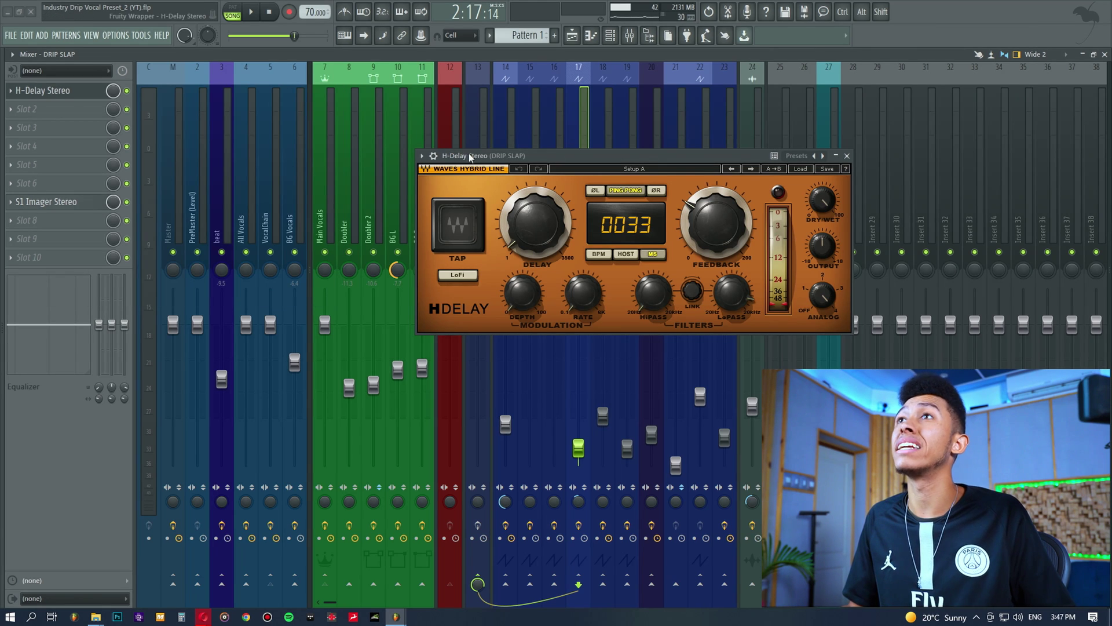
left_click(80, 90)
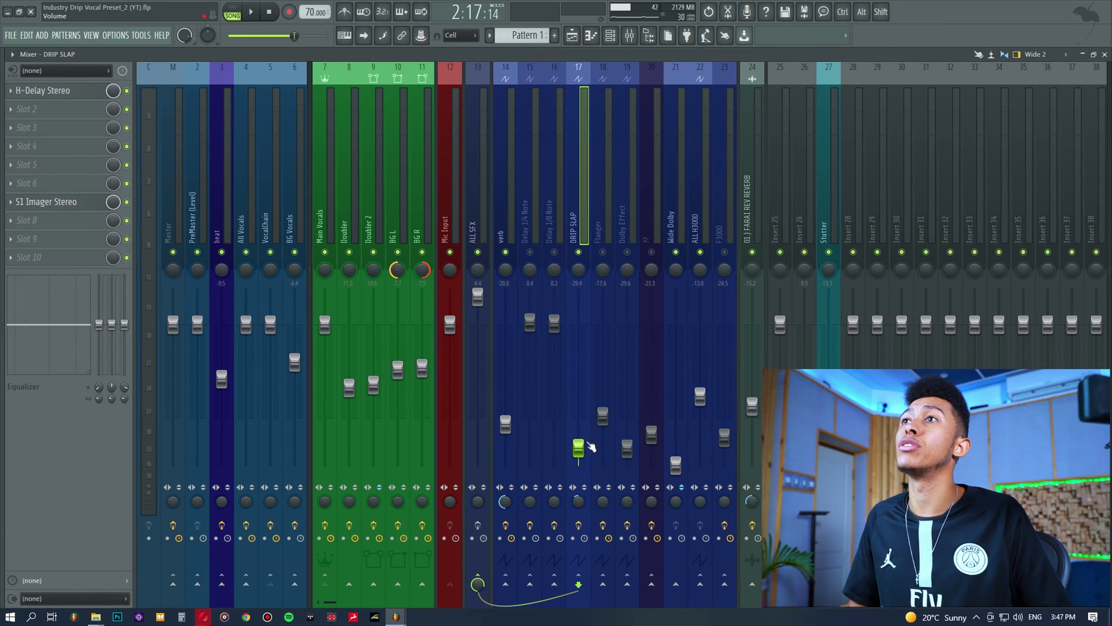
Try a much higher DRIP SLAP channel level during playback, and undo the level change.
key("space")
scroll(586, 439, "up", 10)
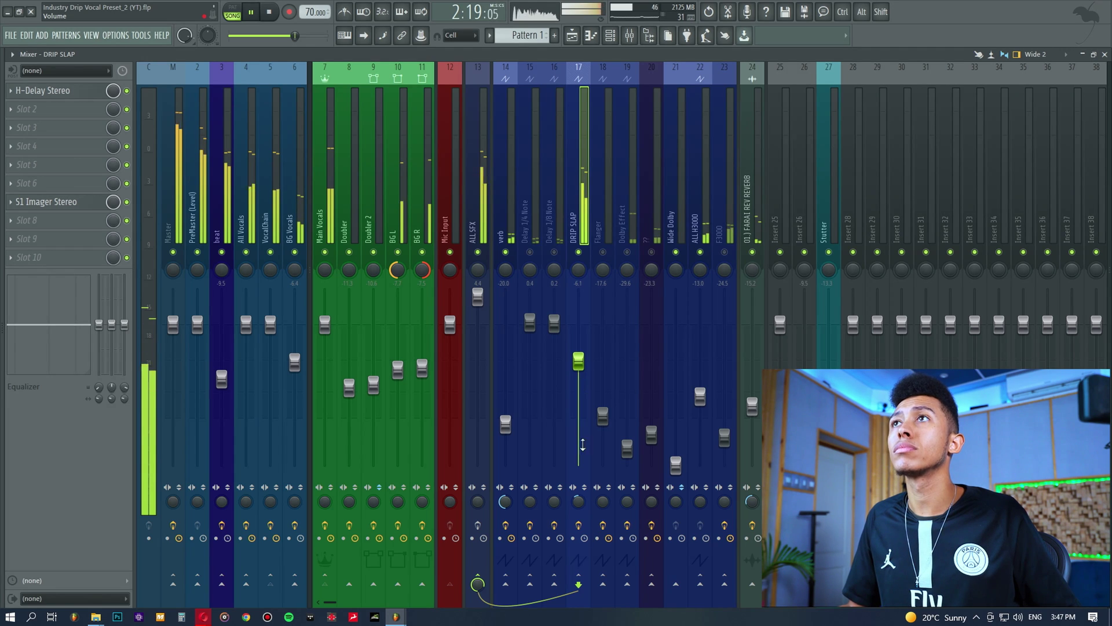
key("space")
key("ctrl+z")
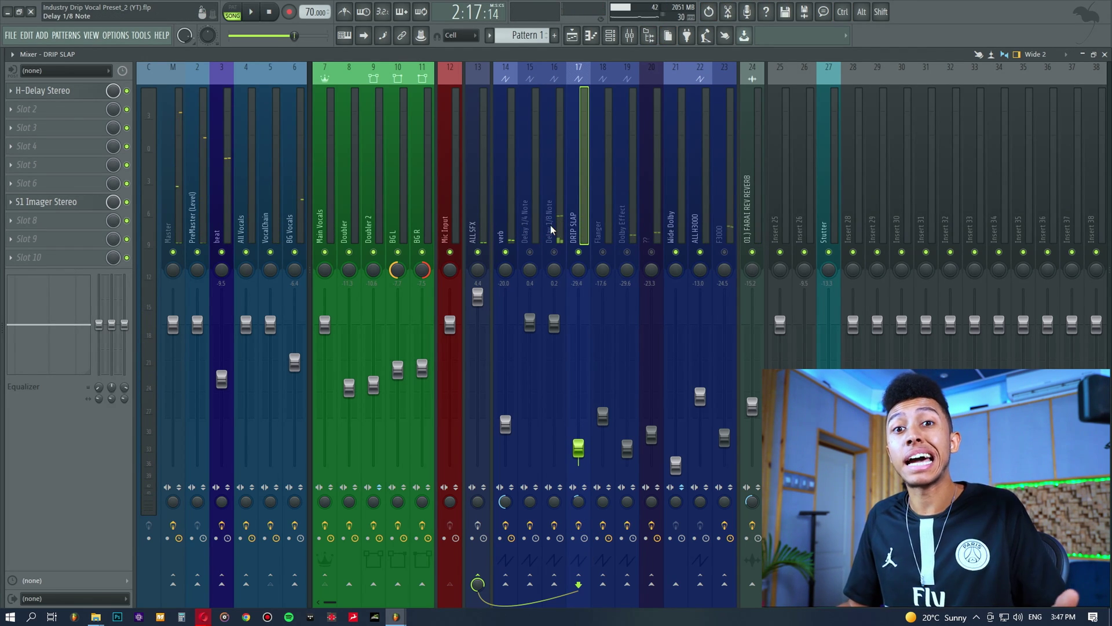
Save the project, and unmute the Delay 1/4 Note and Delay 1/8 Note channels.
key("ctrl+s")
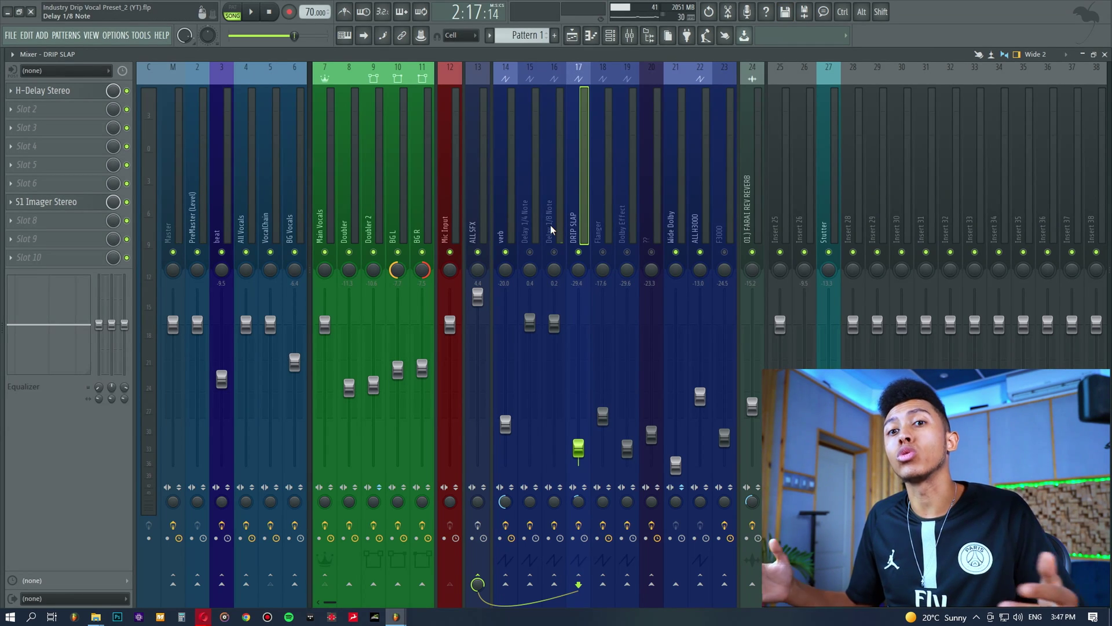
left_click(530, 252)
left_click(554, 252)
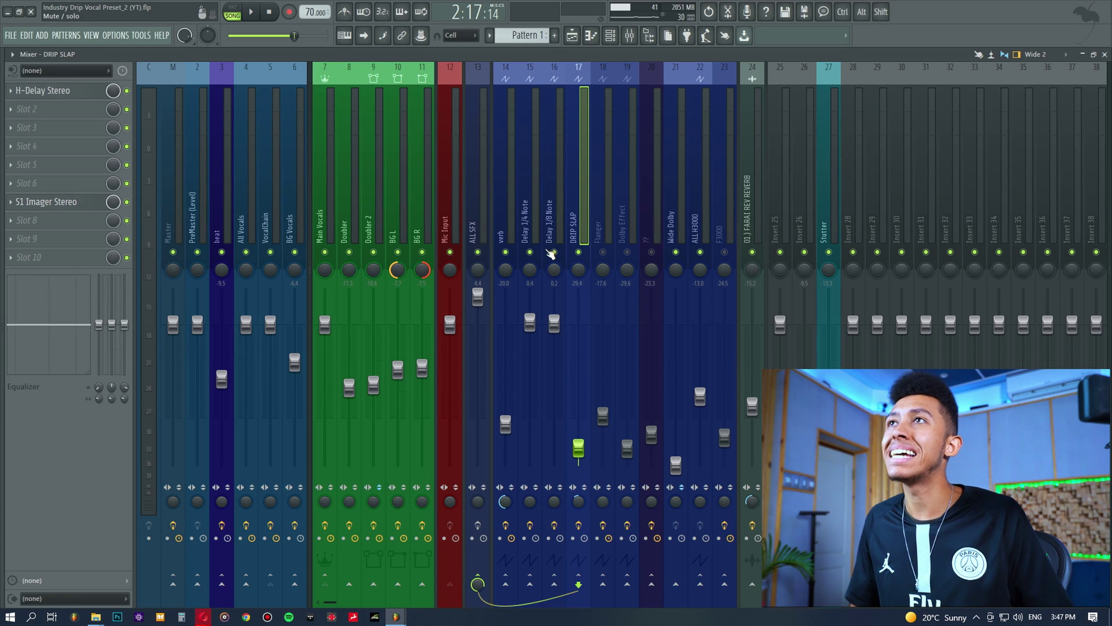
Play the playlist from about 2:05 to audition the VocalChain delay automation before bar 38.
left_click(572, 36)
scroll(601, 266, "up", 5)
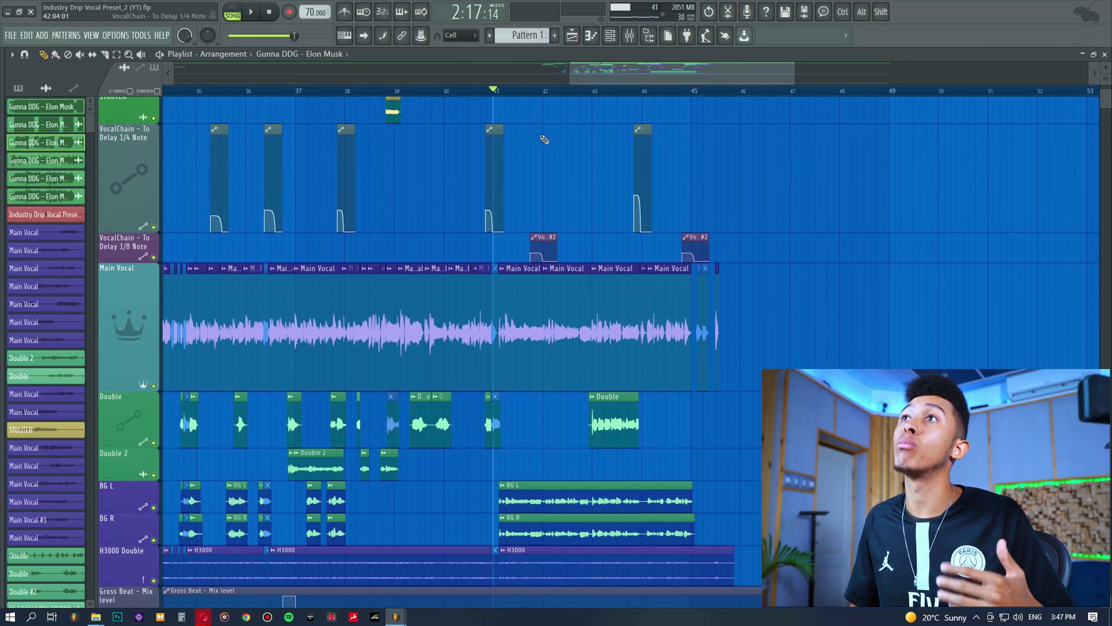
left_click(331, 91)
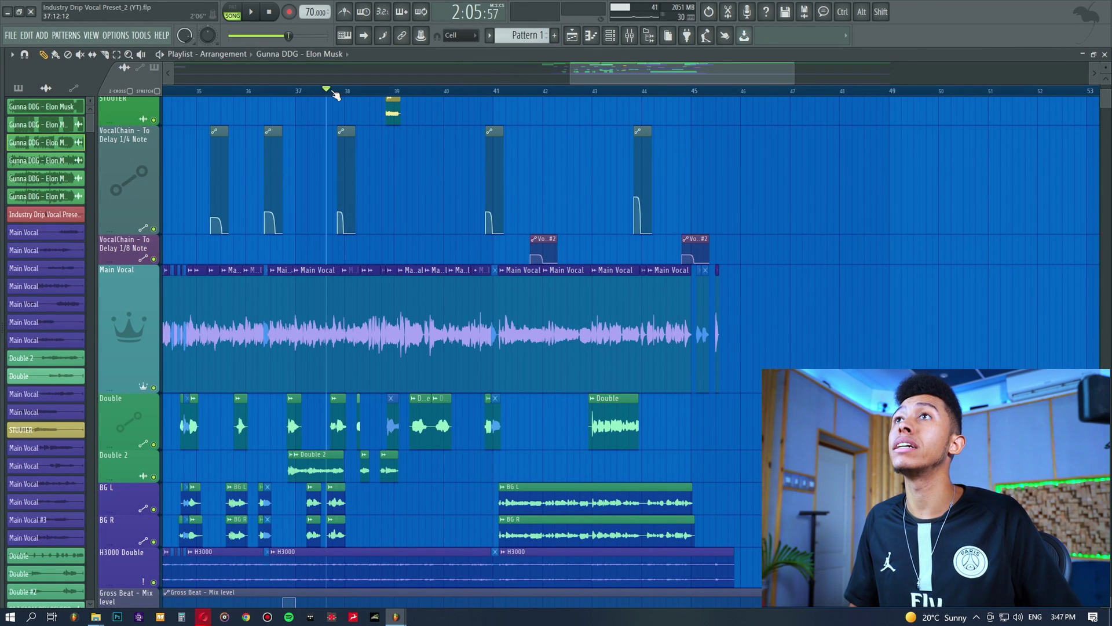
key("space")
key("space")
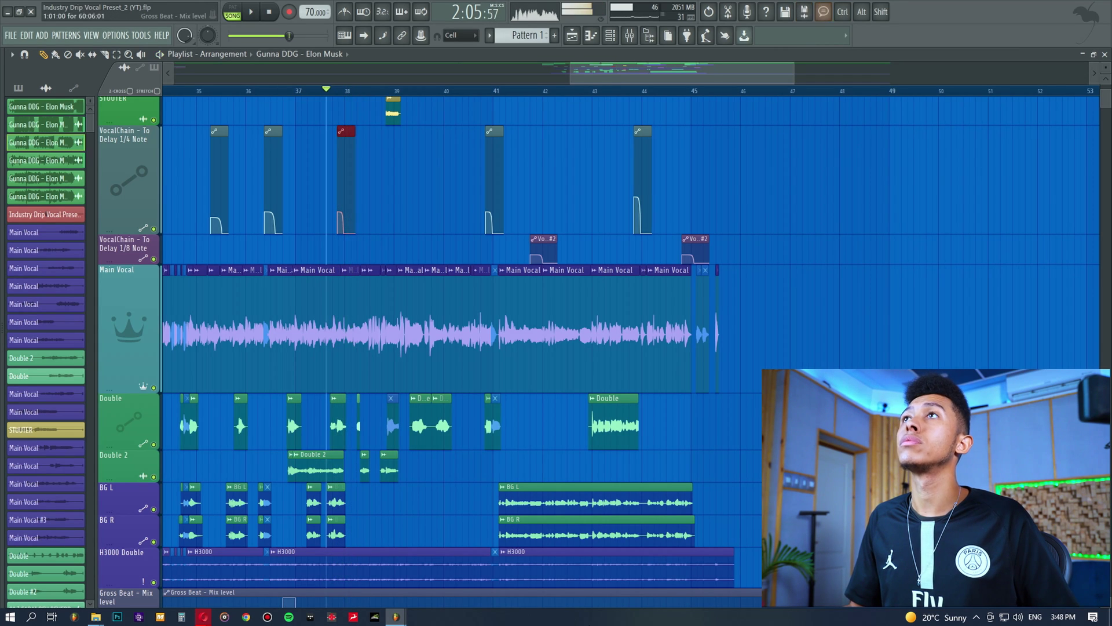
Move the playback position to about 2:02, shortly before bar 37, to examine the quarter-note delay automation clips.
left_click(631, 36)
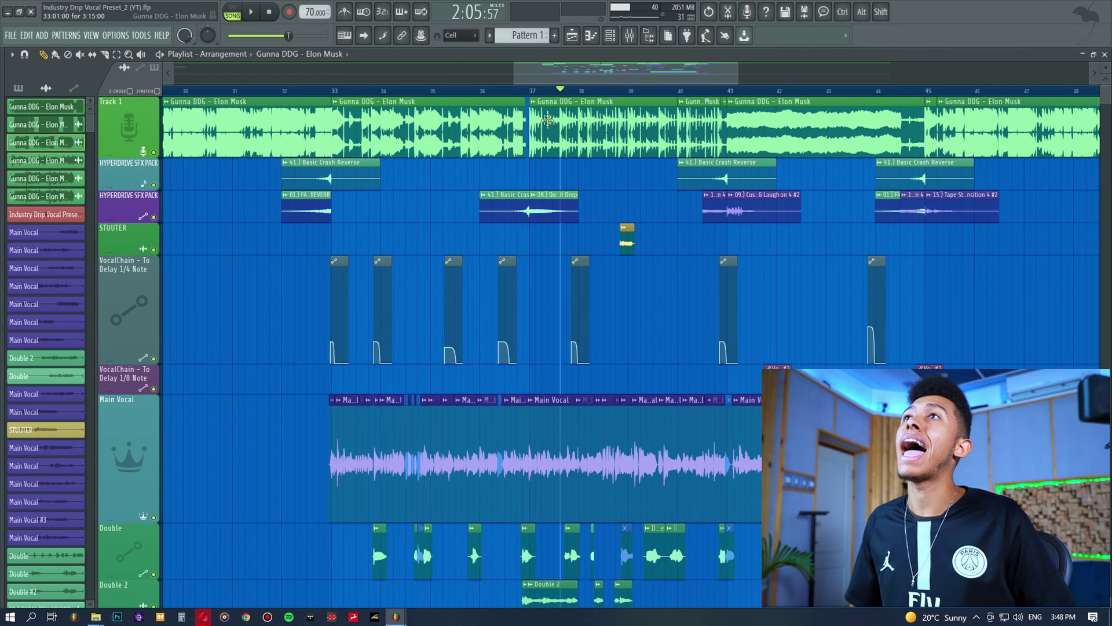
left_click(513, 91)
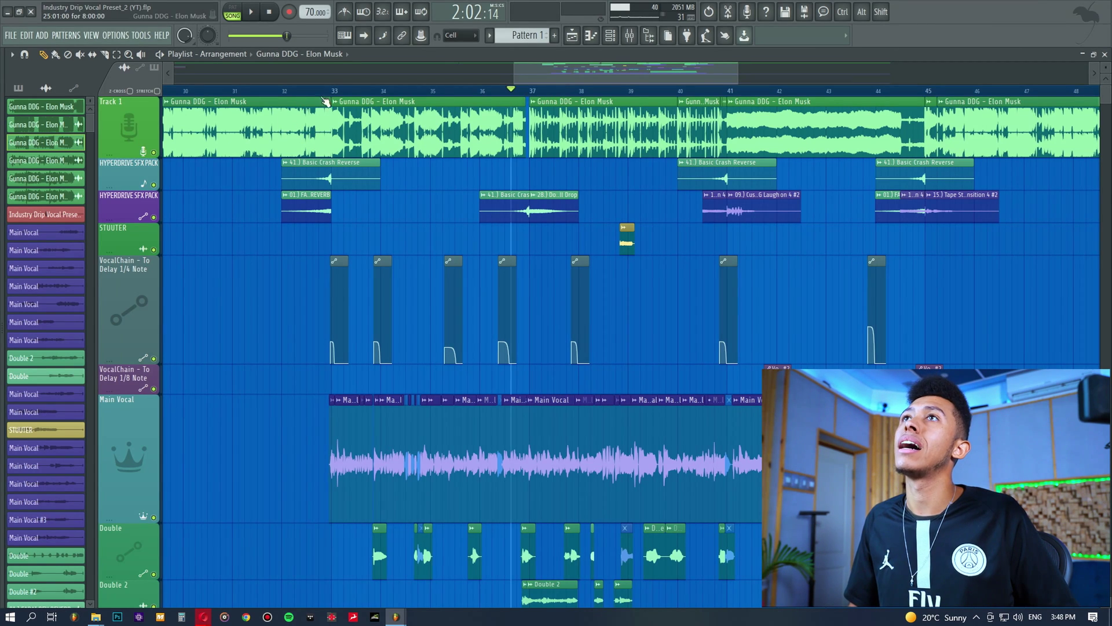
scroll(540, 100, "up", 5)
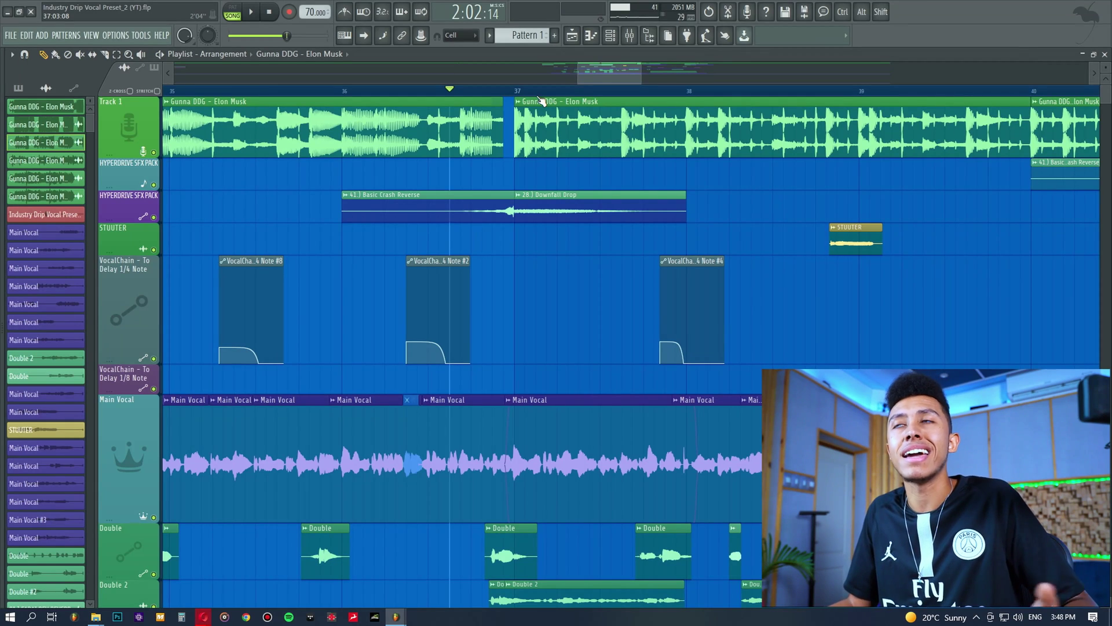
Play the playlist from about 2:02 to audition the reverse crash and quarter-note delay automation around bar 37, and stop playback.
left_click(513, 191)
key("space")
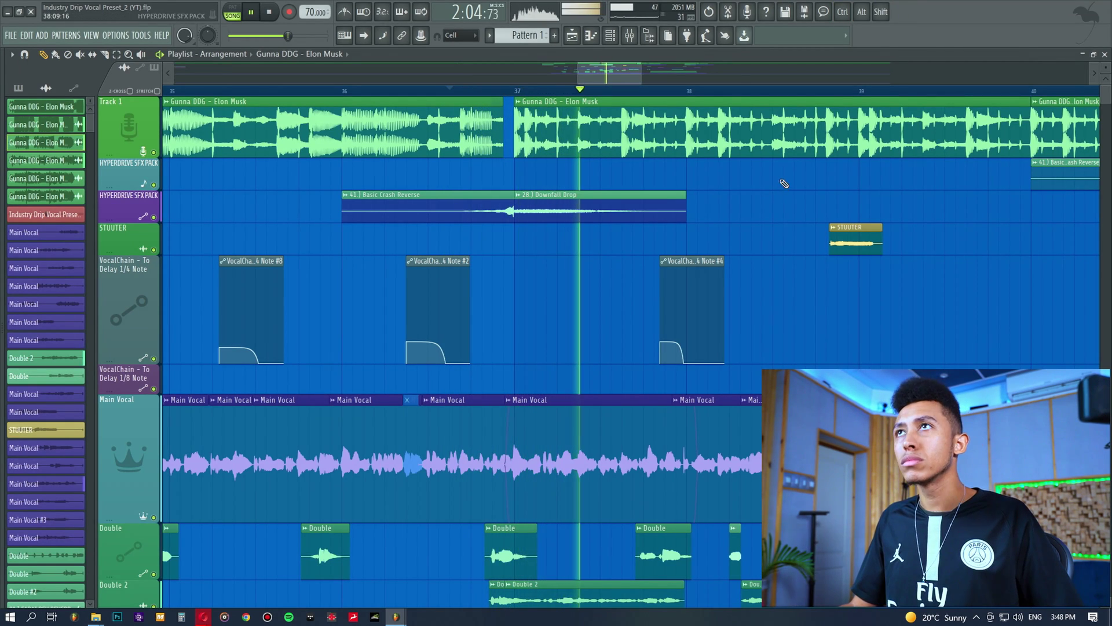
scroll(629, 115, "down", 5)
key("space")
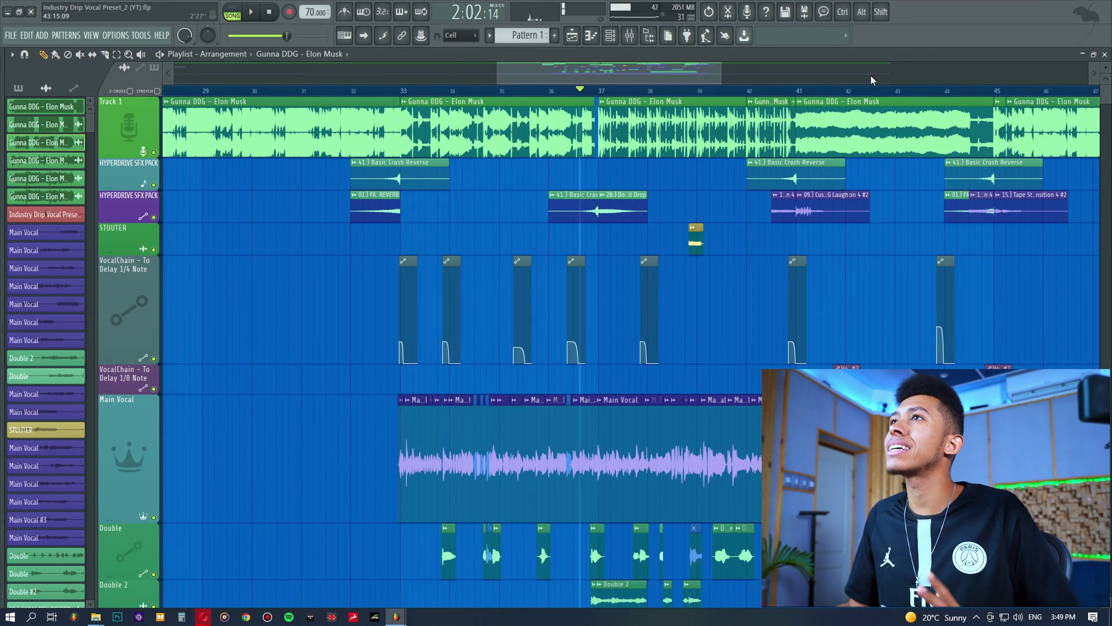
Play the playlist from about 2:15 to audition the laugh effect and quarter-note delay automation around bar 41, and stop playback.
left_click(774, 88)
scroll(774, 88, "up", 5)
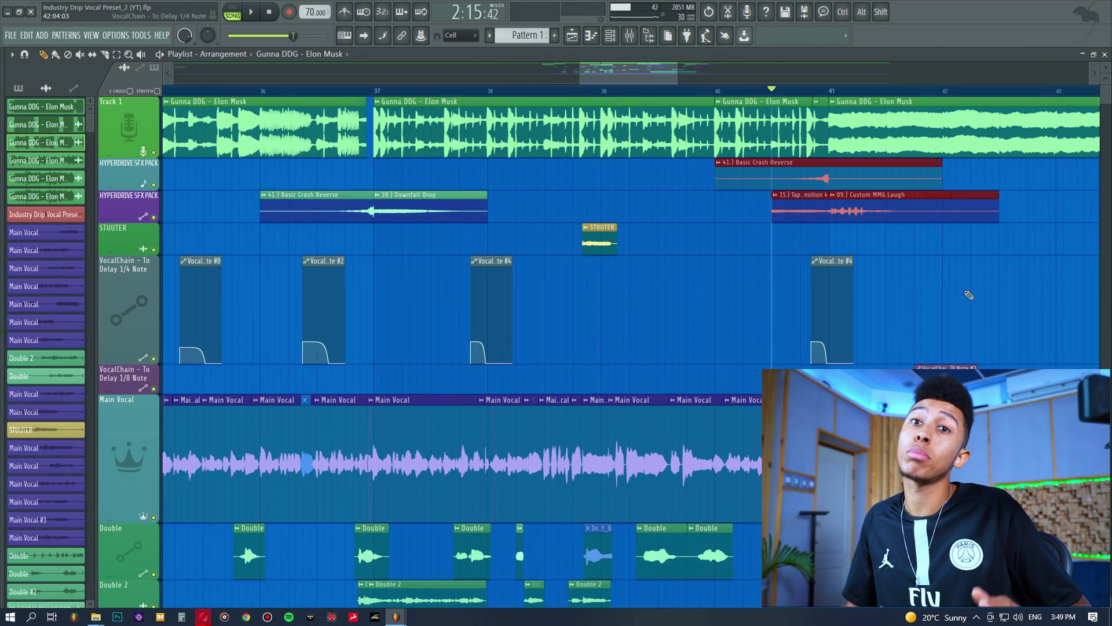
key("space")
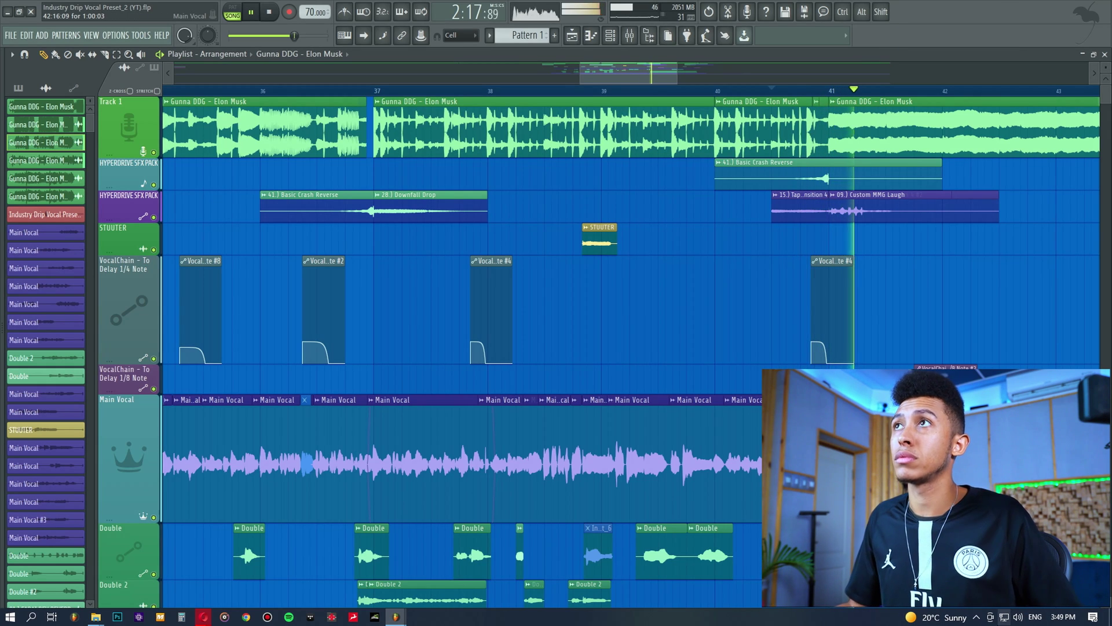
key("space")
Solo the two HYPERDRIVE SFX PACK tracks, audition them briefly from about 2:16, and end the solo.
left_click(809, 90)
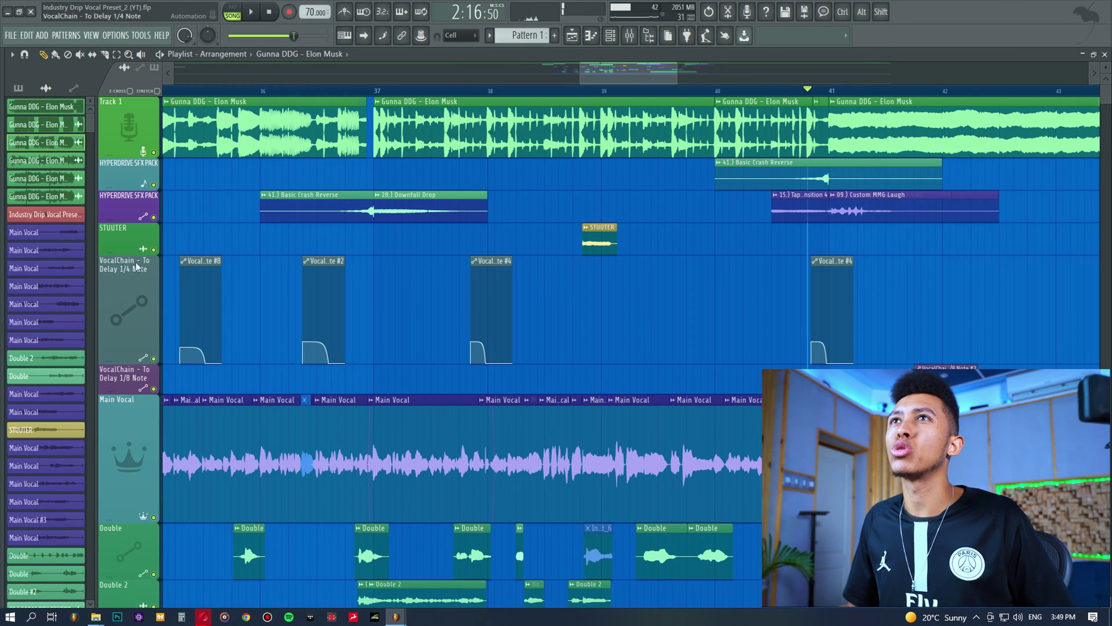
right_click(154, 217)
left_click(153, 185)
key("space")
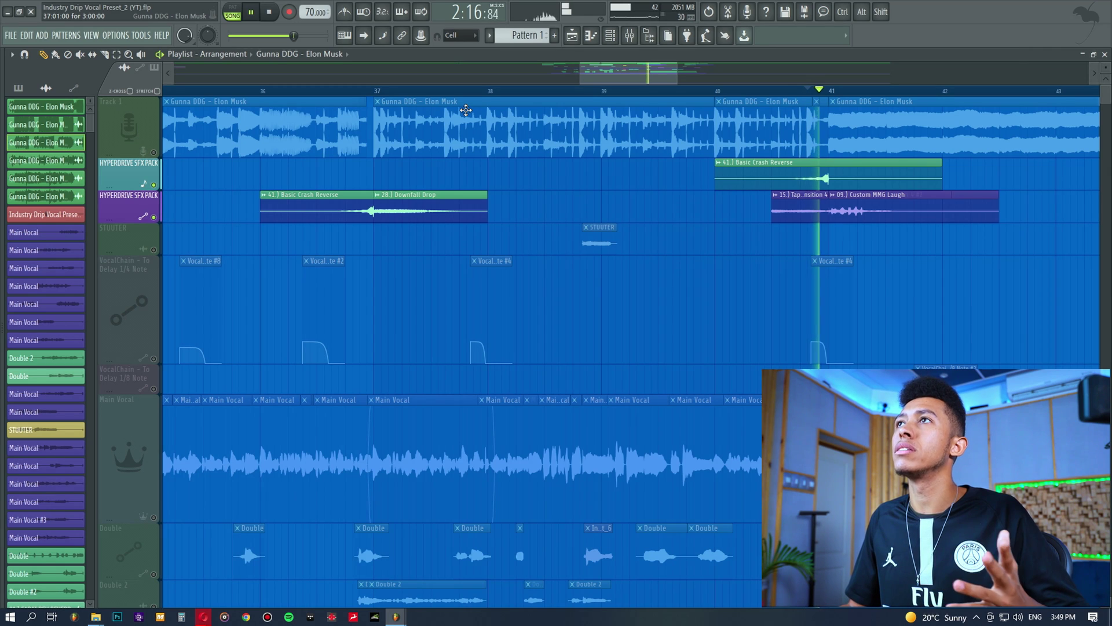
key("space")
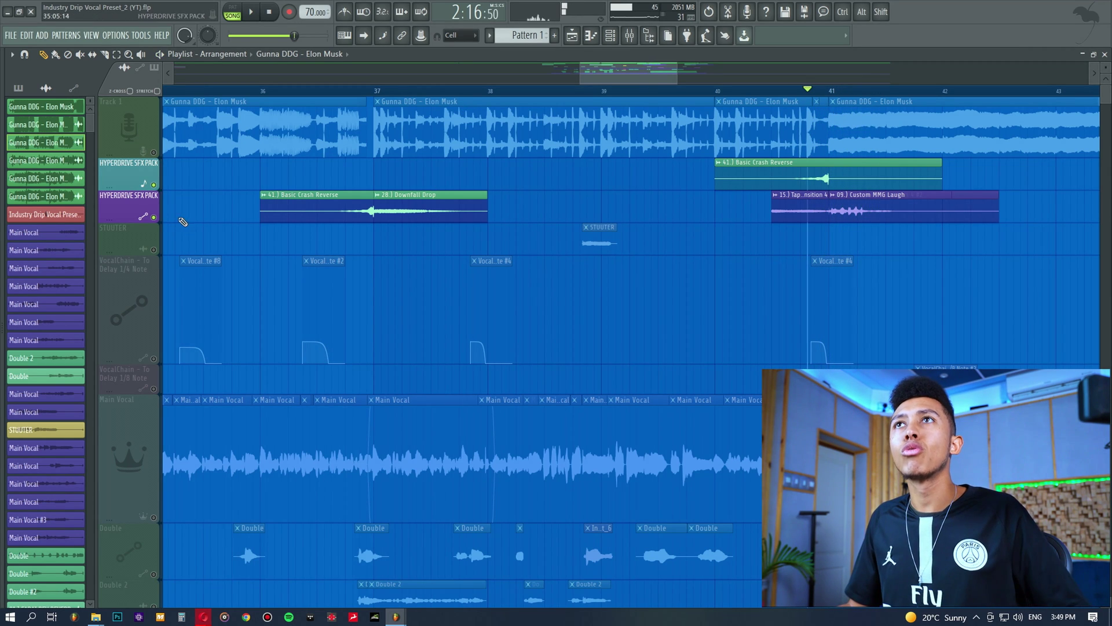
right_click(153, 217)
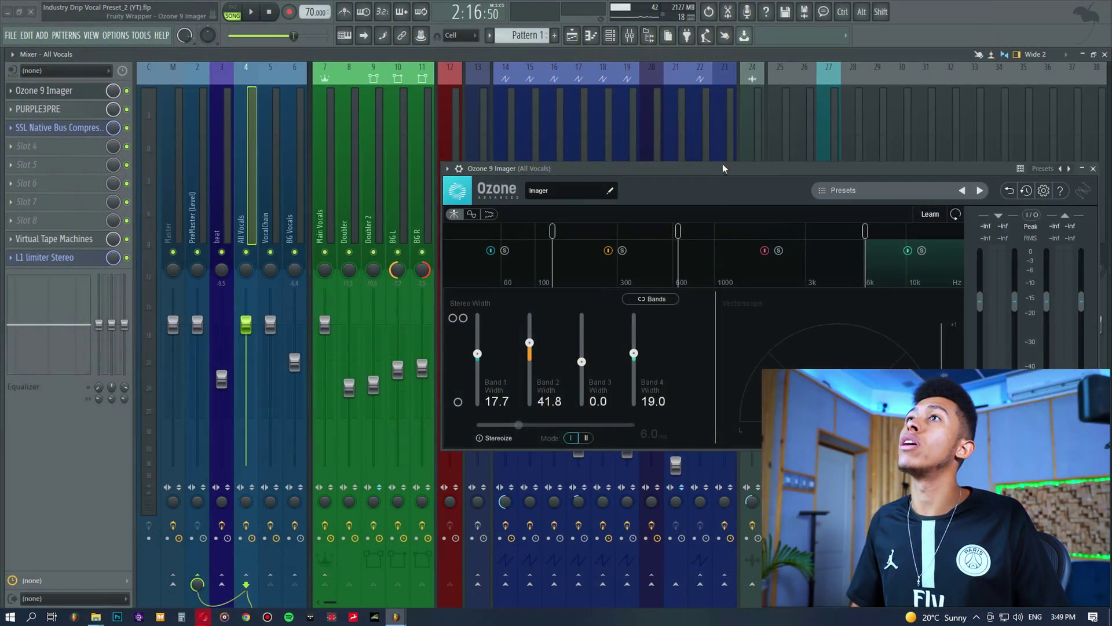
Reposition the Ozone 9 Imager window over the mixer to examine the All Vocals band widths alongside the vocal channels.
left_click_drag(722, 166, 620, 146)
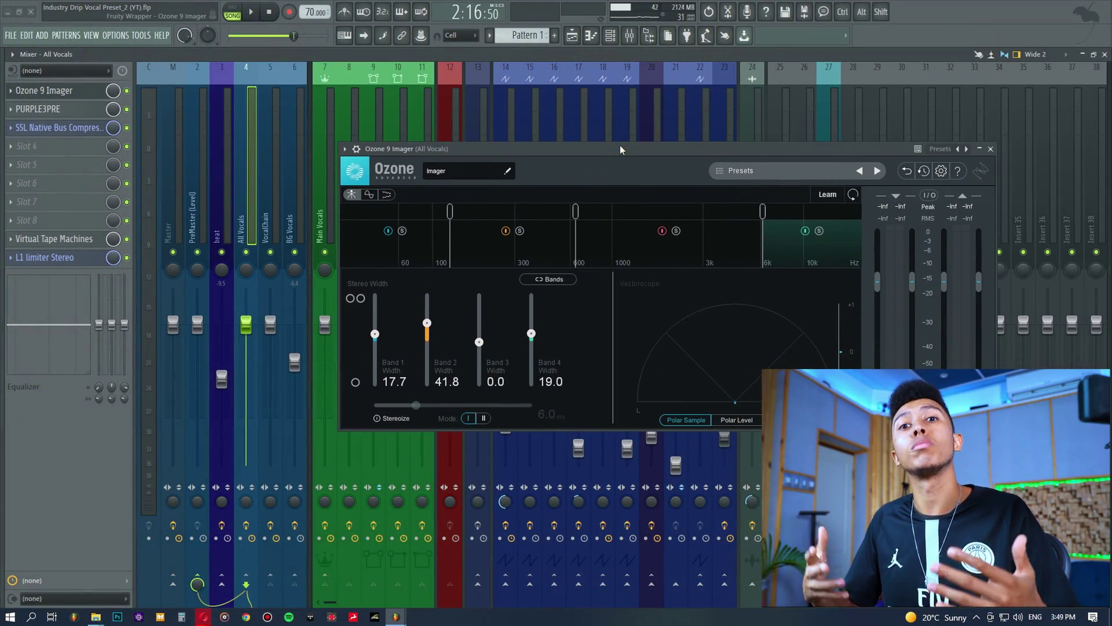
left_click_drag(637, 148, 767, 140)
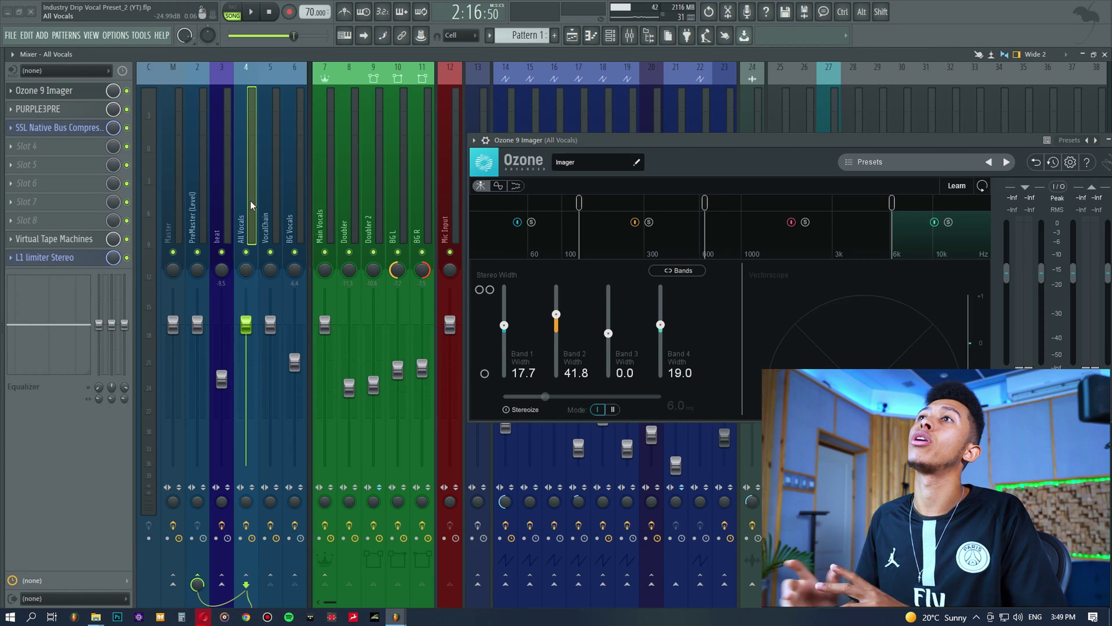
left_click_drag(636, 140, 593, 119)
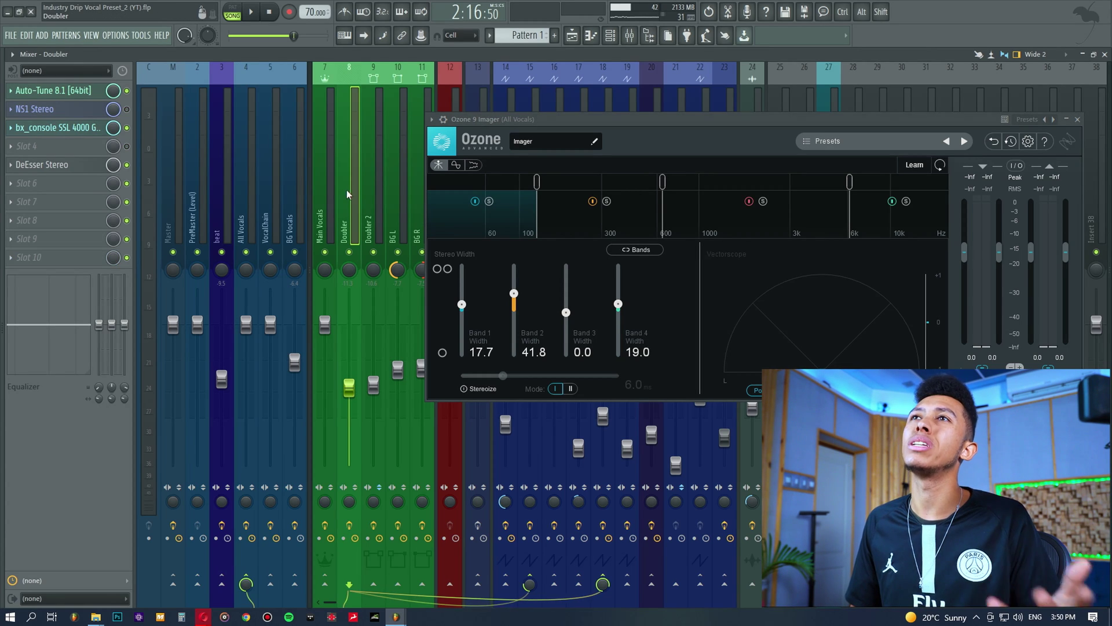
Open the AIR Flanger on the VocalChain mixer channel to examine its settings, and close it to return to the Ozone 9 Imager.
left_click(270, 206)
left_click(59, 256)
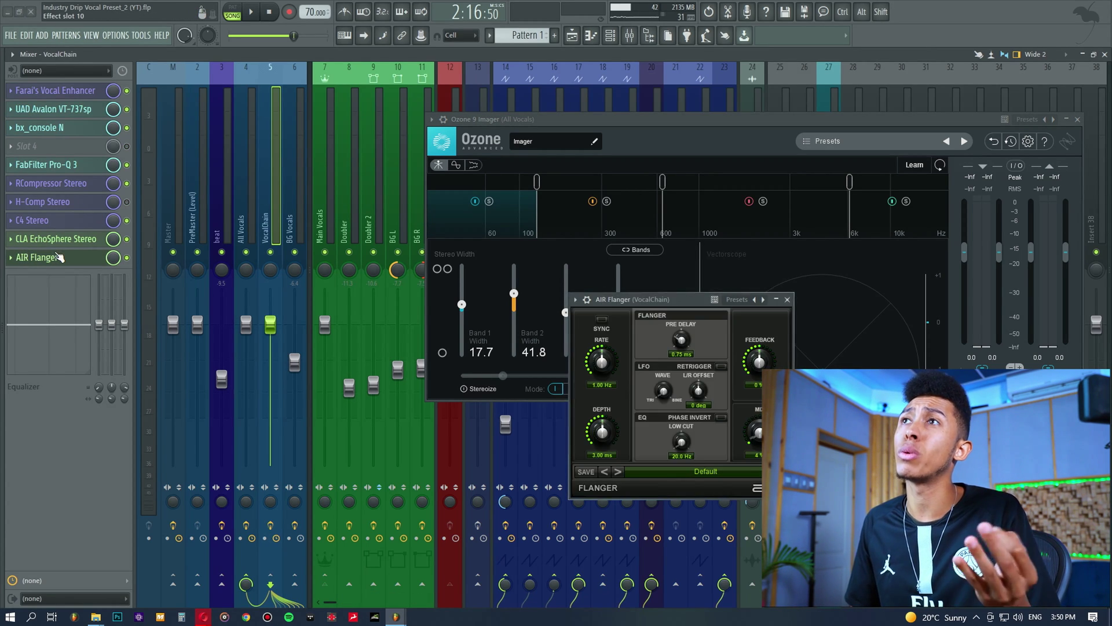
left_click(58, 256)
left_click(584, 231)
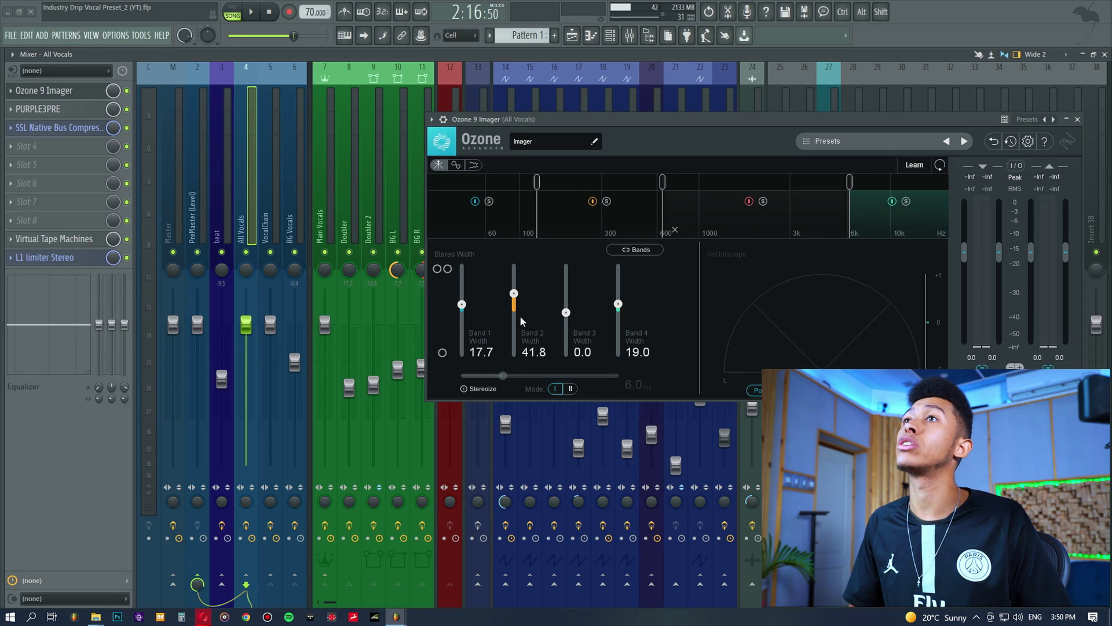
Copy the Band 2 stereo width value in the Ozone 9 Imager on the All Vocals channel.
left_click(533, 351)
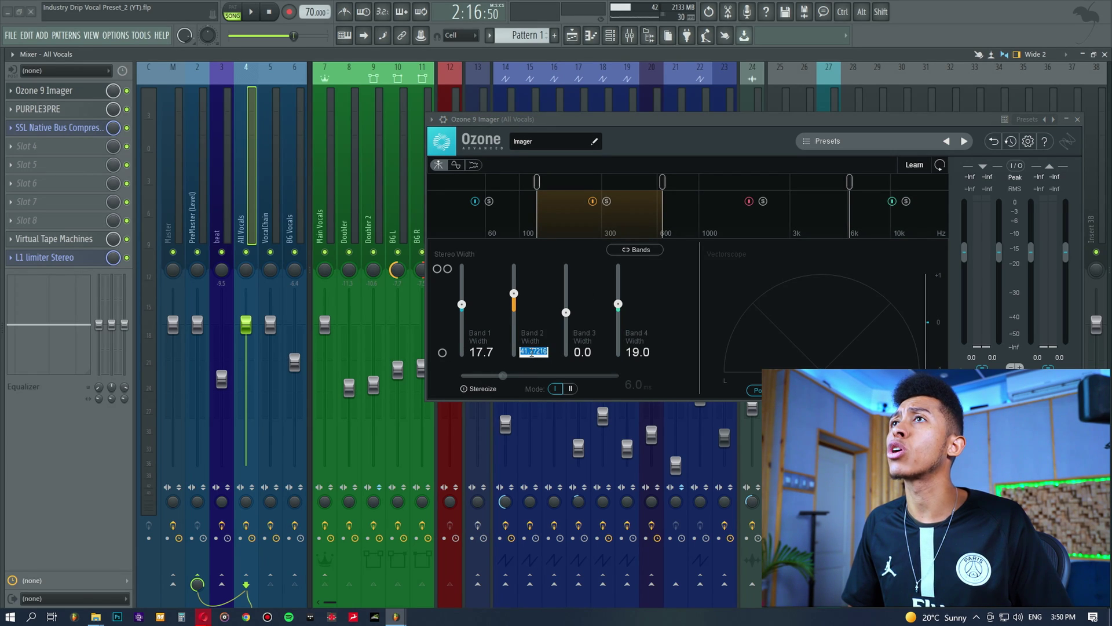
right_click(532, 352)
left_click(580, 390)
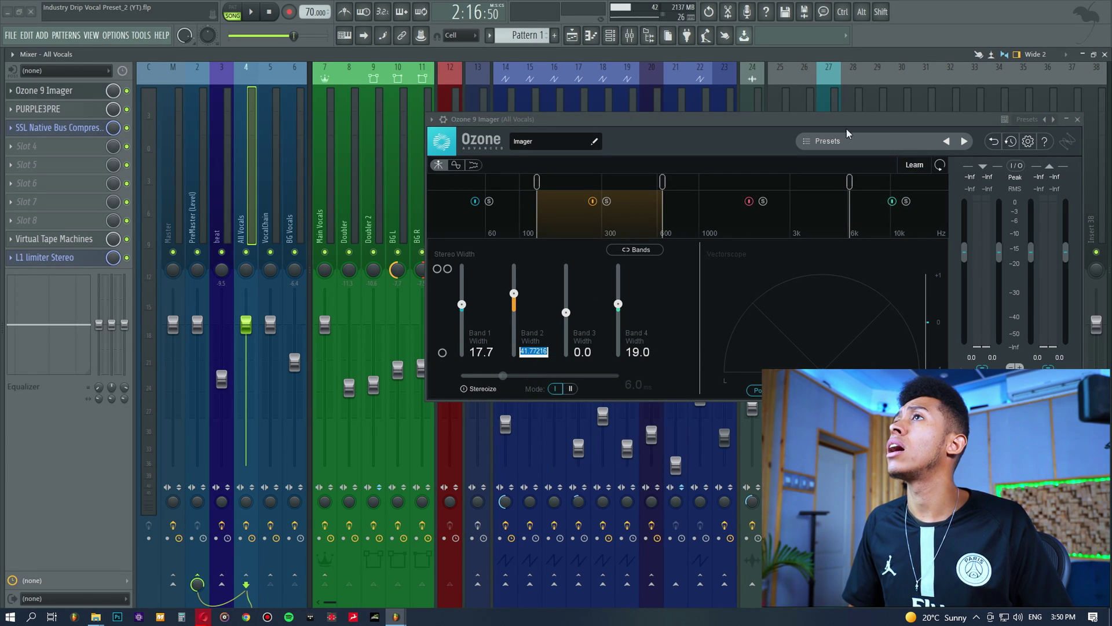
left_click(543, 259)
Try Band 2 stereo widths of -100 and 100 in the Ozone 9 Imager during playback, and stop playback.
left_click_drag(588, 119, 520, 124)
key("space")
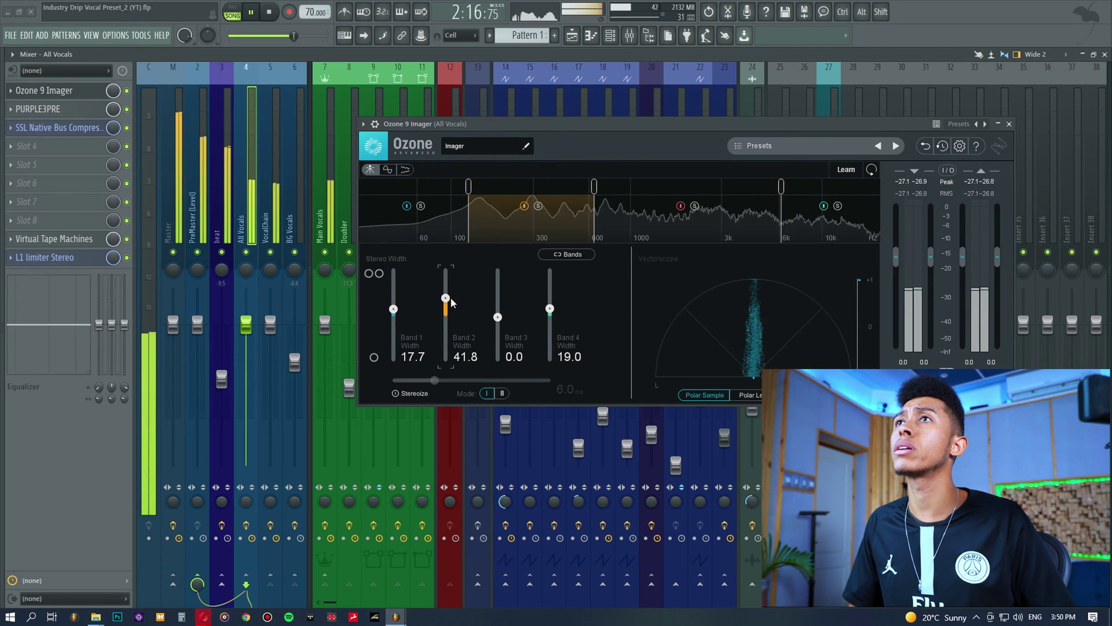
left_click_drag(446, 298, 457, 417)
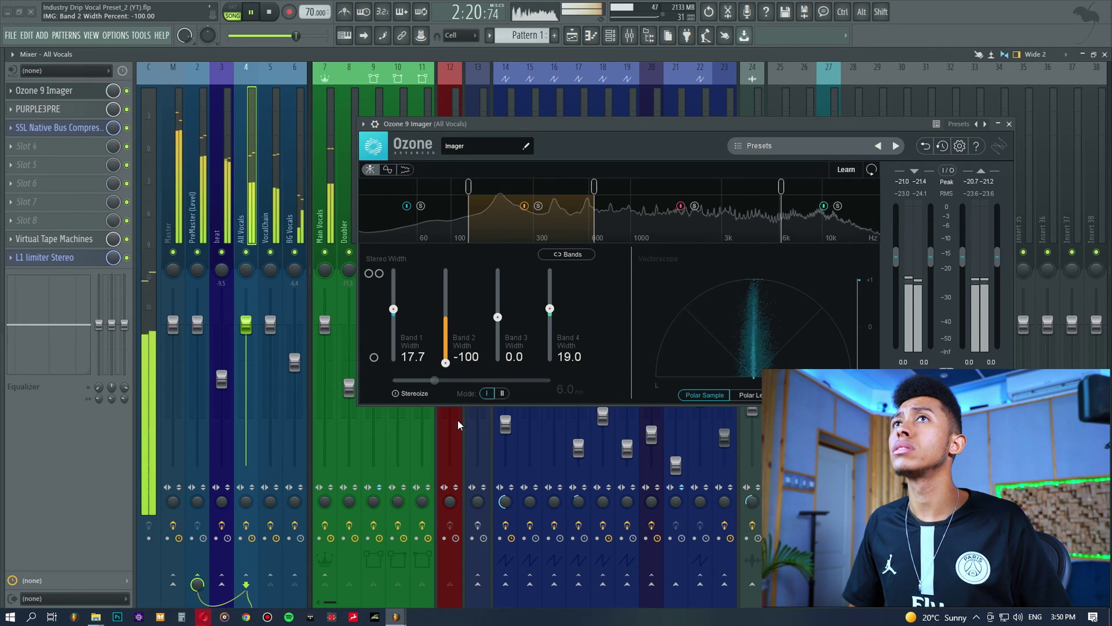
left_click_drag(445, 362, 455, 202)
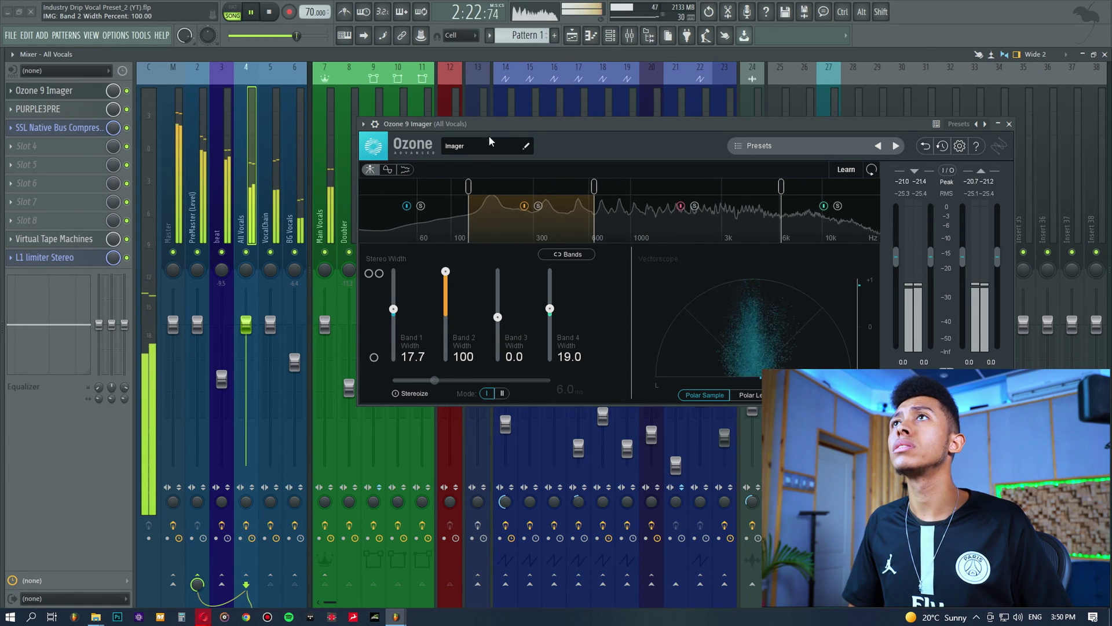
key("space")
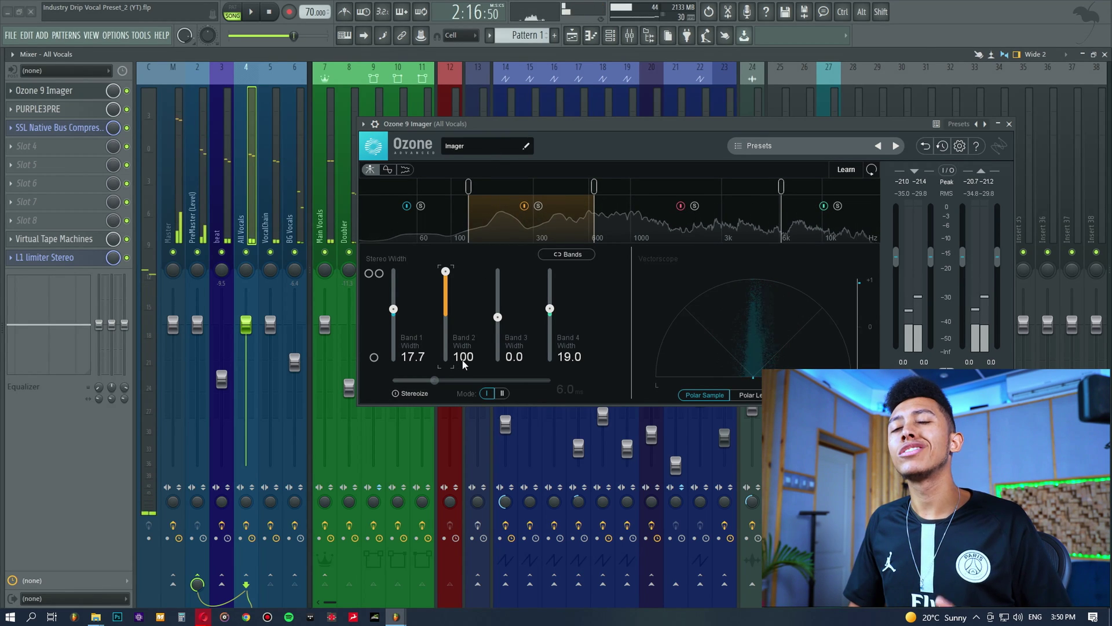
Set the Ozone 9 Imager's Band 2 stereo width to 41.8.
double_click(463, 358)
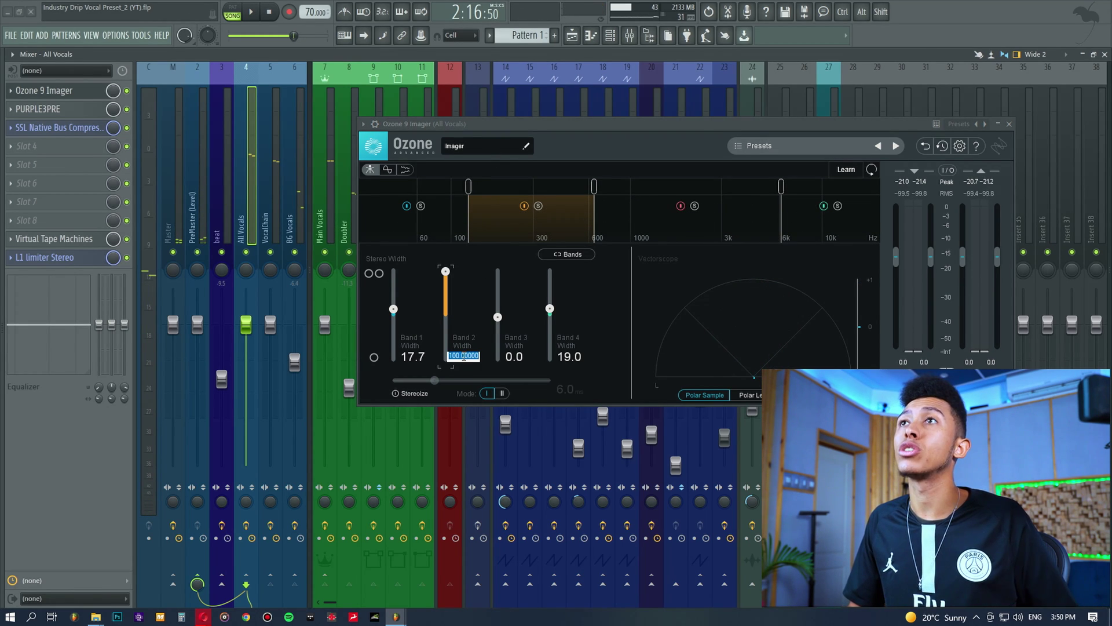
type("41.8")
key("Return")
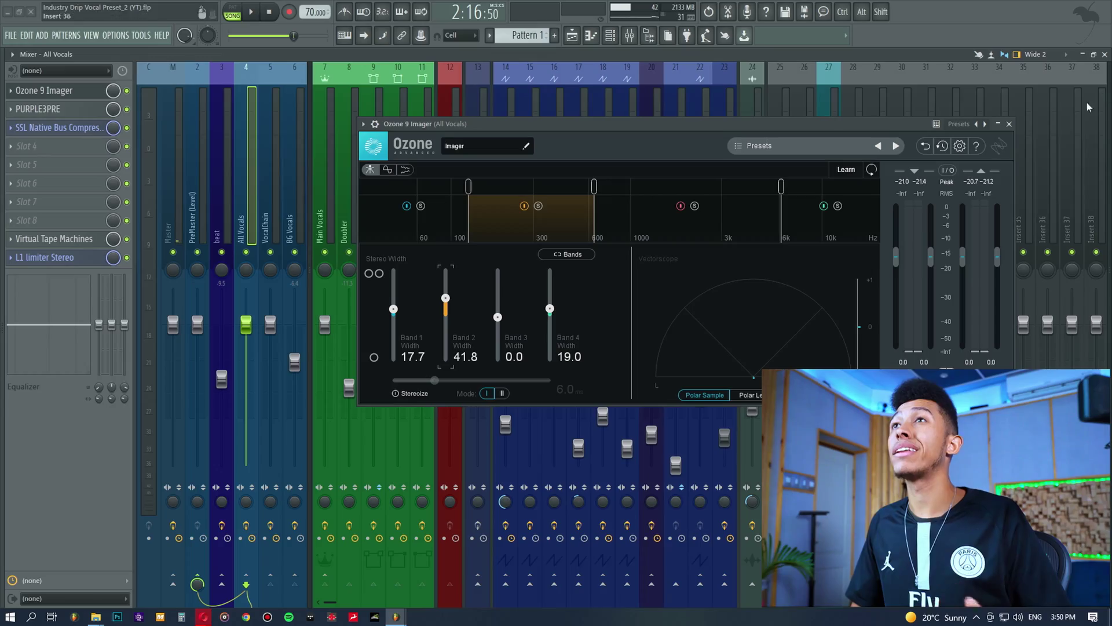